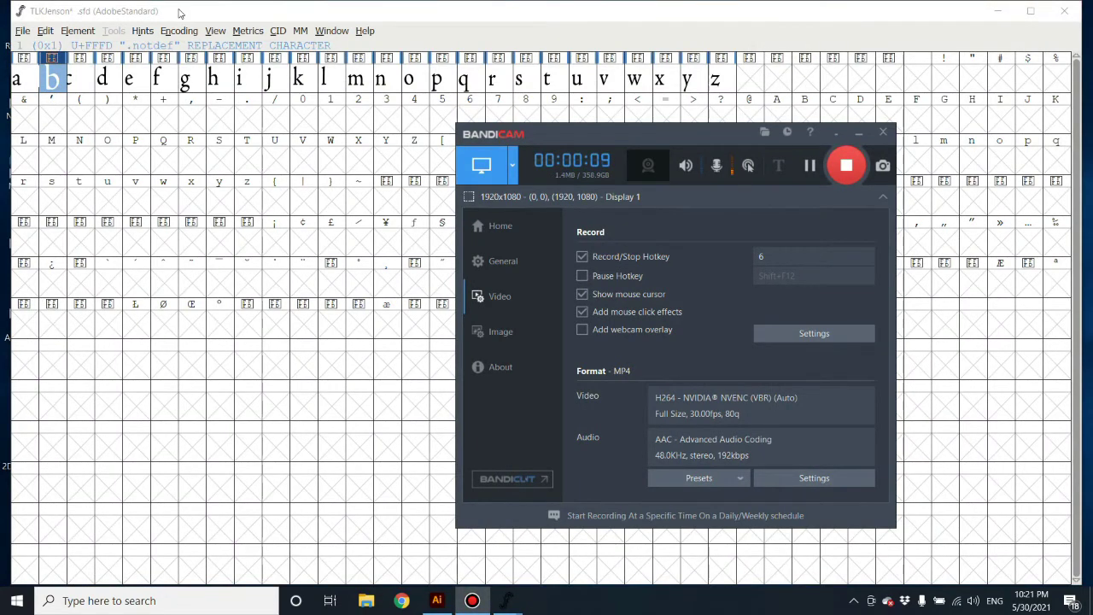
# - Open the lowercase d glyph in its outline editor and reduce its advance width to about 619 units
pyautogui.moveTo(182, 11); pyautogui.dragTo(220, 16)
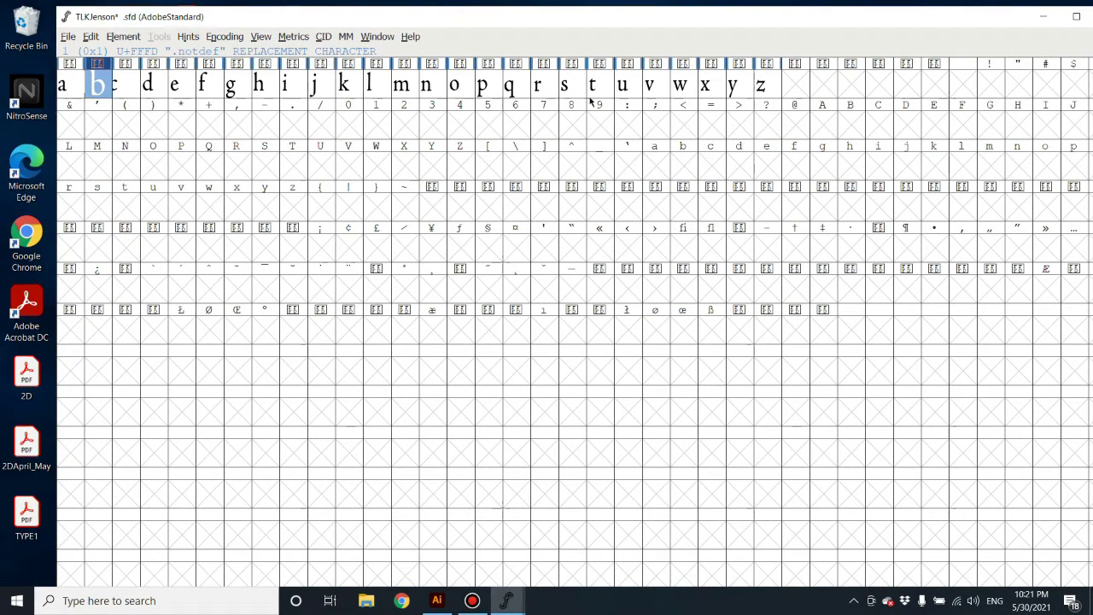
pyautogui.moveTo(885, 27); pyautogui.dragTo(835, 28)
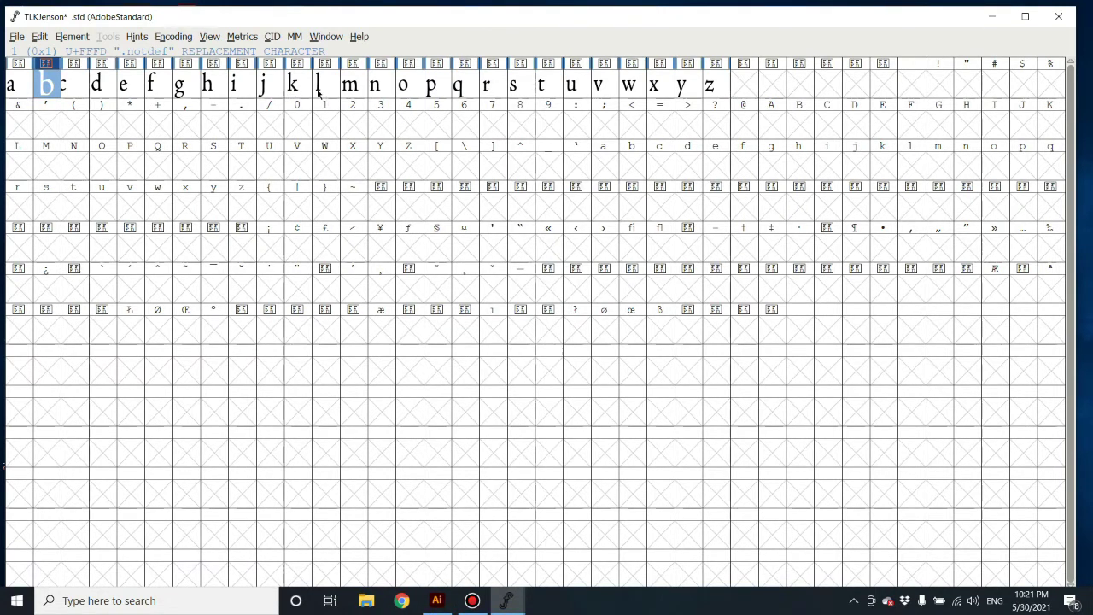
pyautogui.click(76, 93)
pyautogui.click(103, 94)
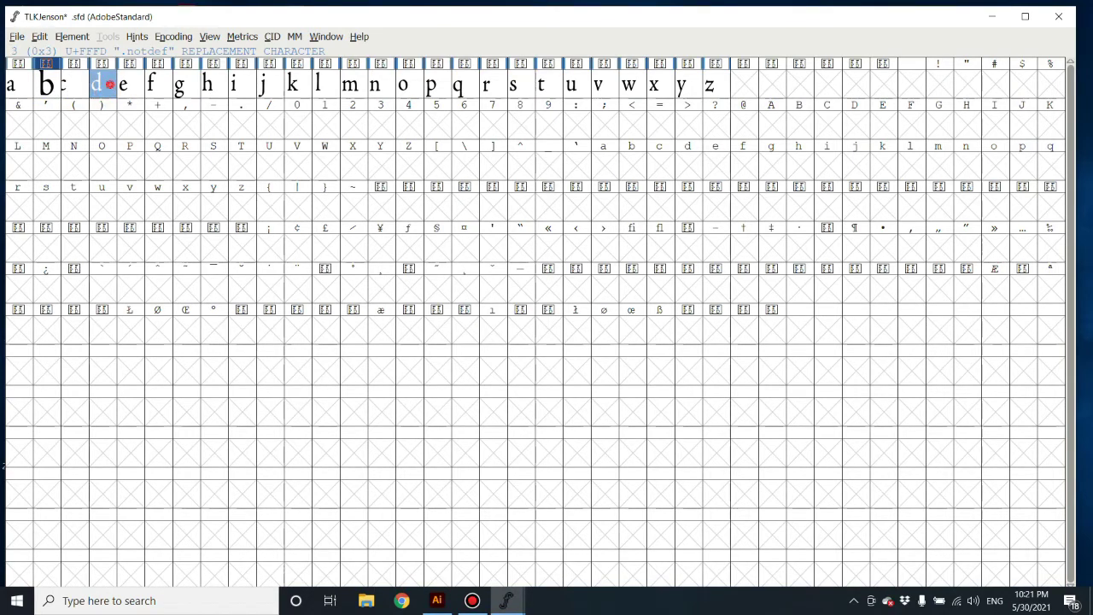
pyautogui.doubleClick(102, 86)
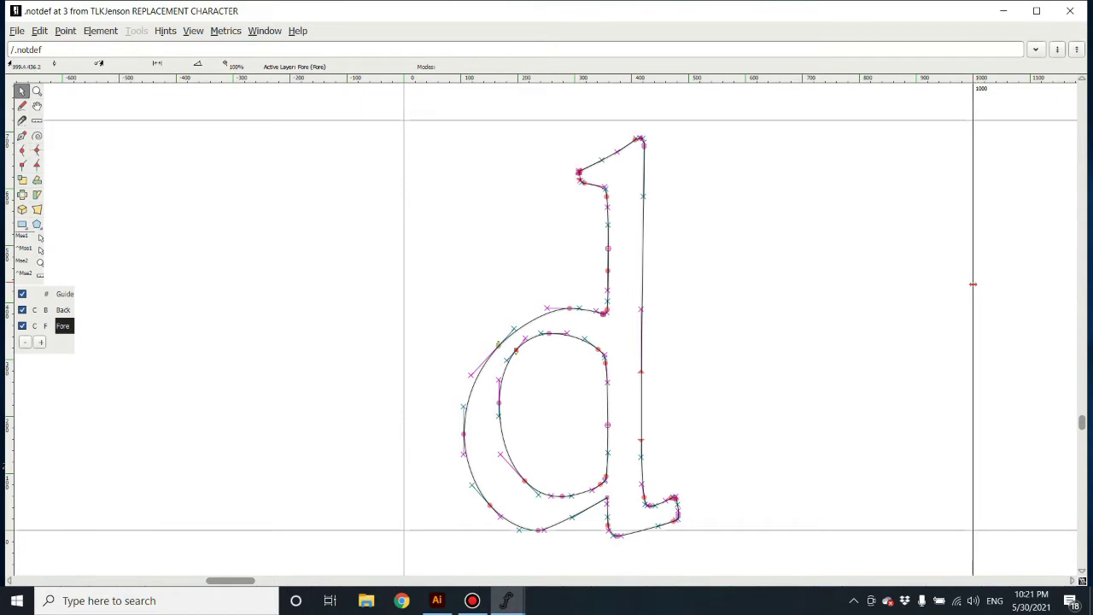
pyautogui.moveTo(972, 283); pyautogui.dragTo(709, 305)
pyautogui.moveTo(798, 310); pyautogui.dragTo(756, 312)
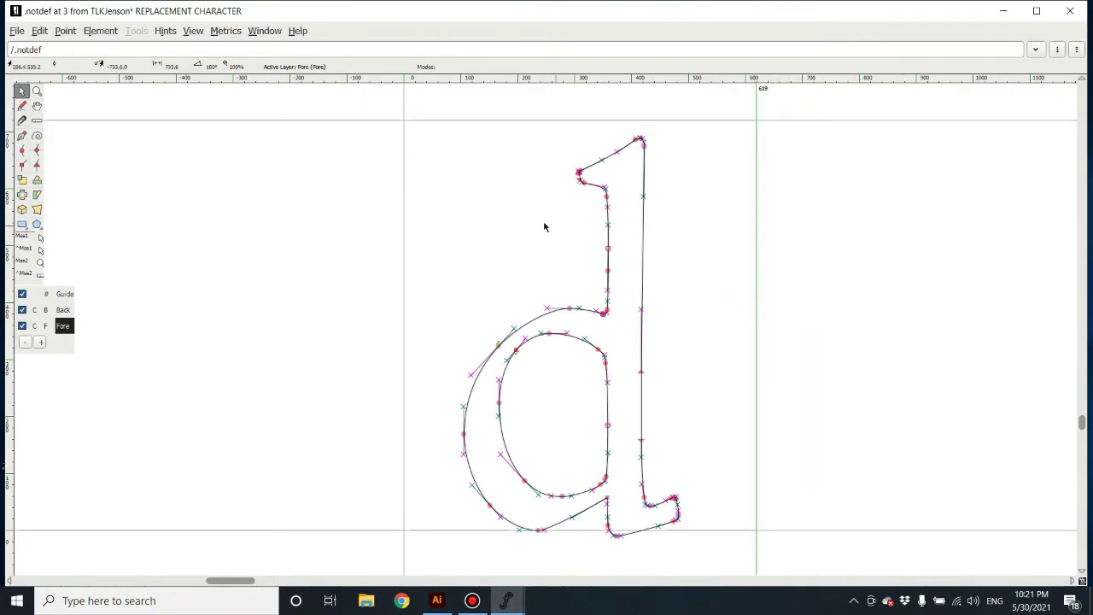
# - Try to move the d by pulling the outer edge of its stem, and undo both changes
pyautogui.moveTo(641, 264)
pyautogui.mouseDown()
pyautogui.moveTo(773, 246)
pyautogui.moveTo(615, 256)
pyautogui.moveTo(556, 273)
pyautogui.moveTo(789, 263)
pyautogui.moveTo(643, 283)
pyautogui.mouseUp()
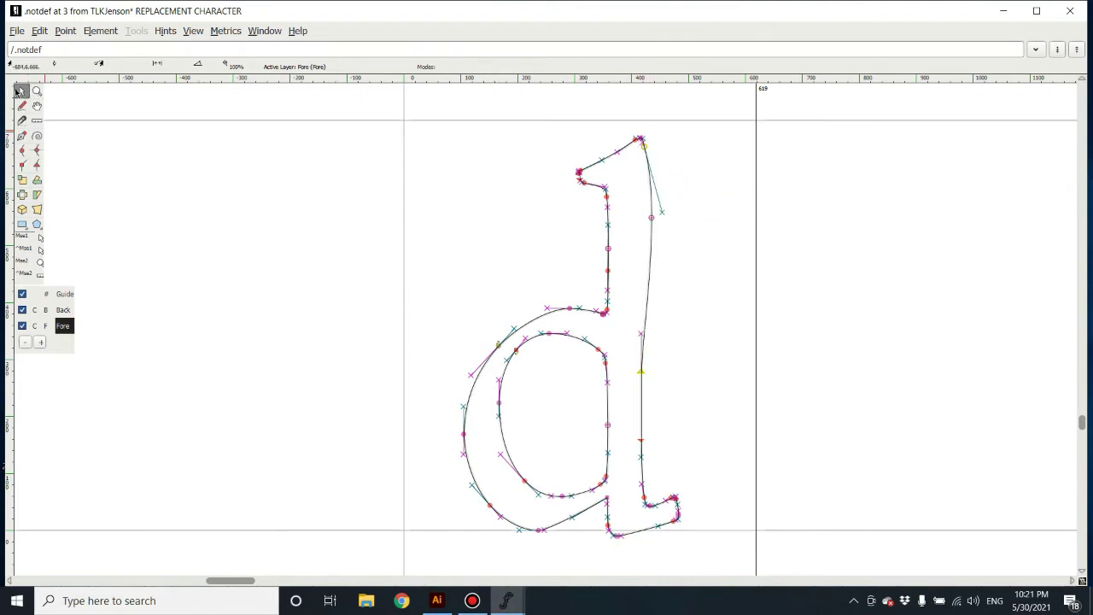
pyautogui.moveTo(650, 256); pyautogui.dragTo(719, 305)
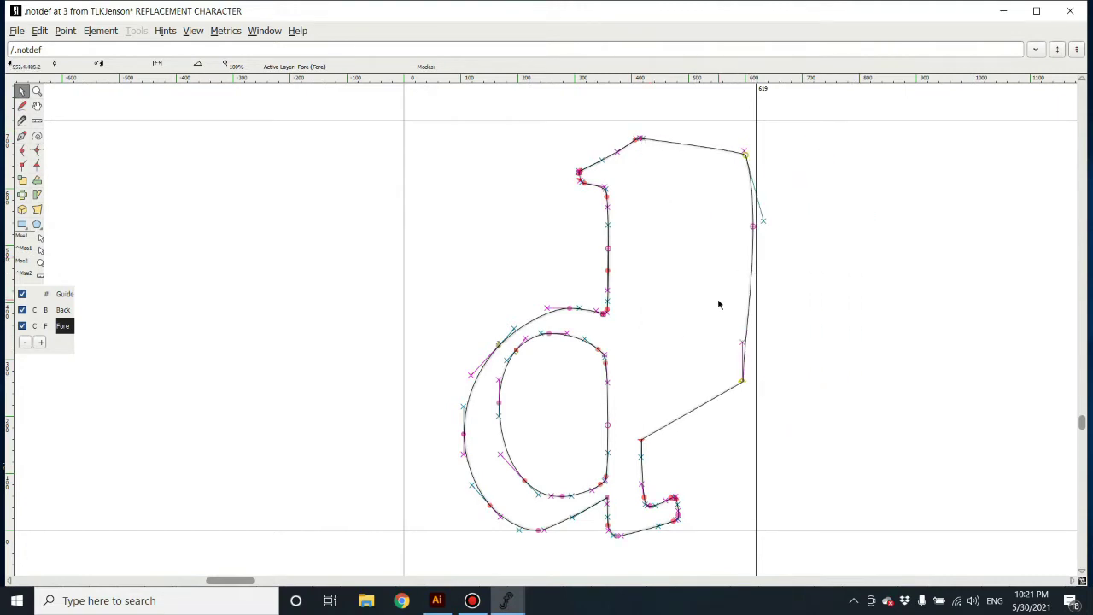
pyautogui.hotkey('ctrl', 'z')
pyautogui.hotkey('ctrl', 'z')
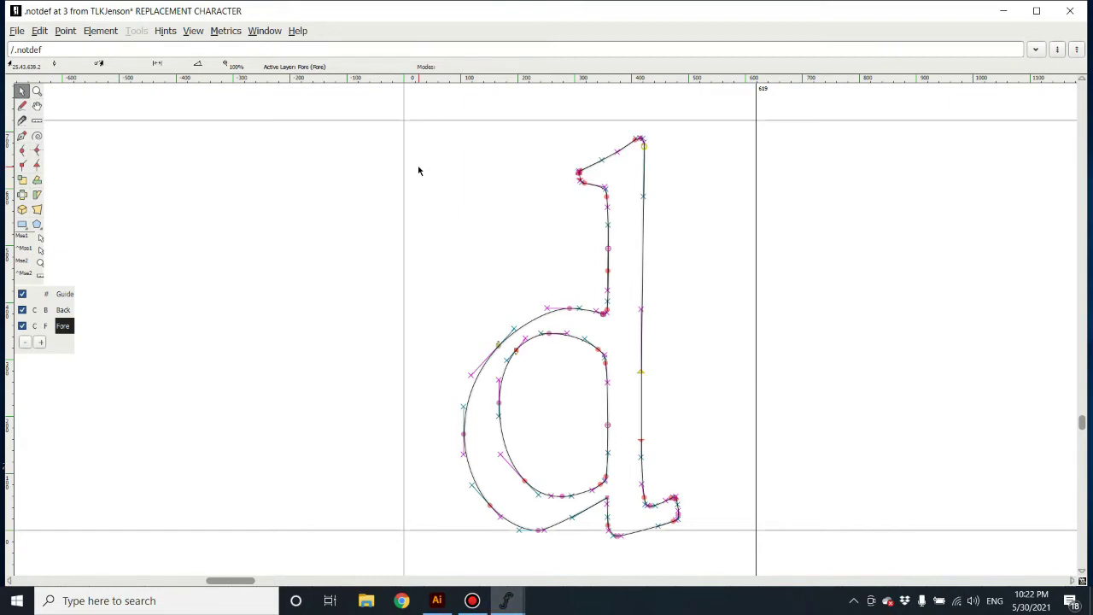
# - Select the whole d outline, shift it to the right, and undo the move
pyautogui.hotkey('ctrl', 'a')
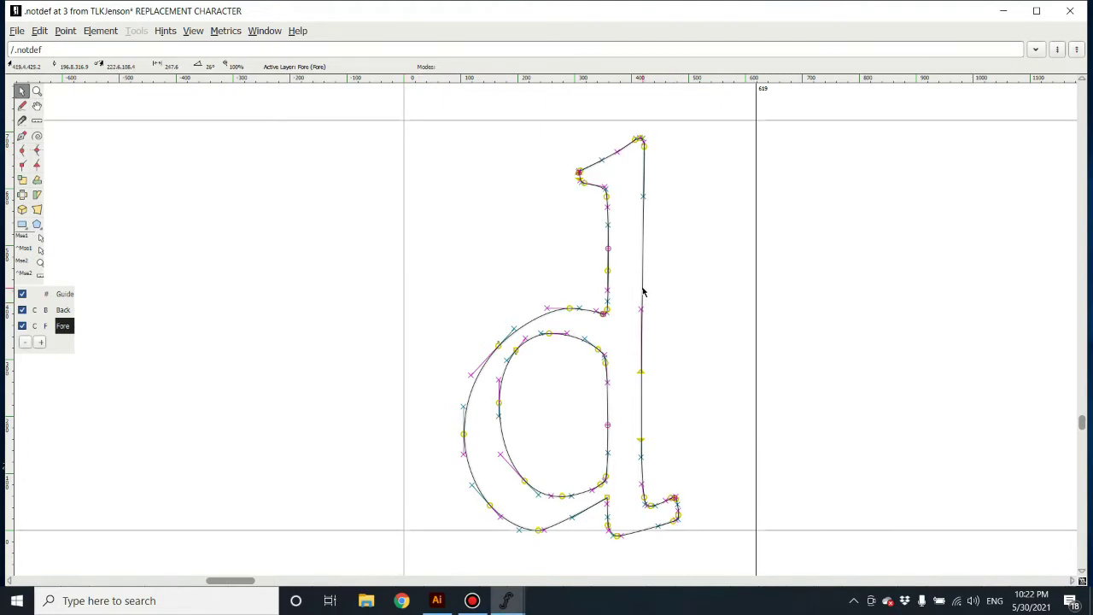
pyautogui.moveTo(643, 291); pyautogui.dragTo(695, 293)
pyautogui.hotkey('ctrl', 'z')
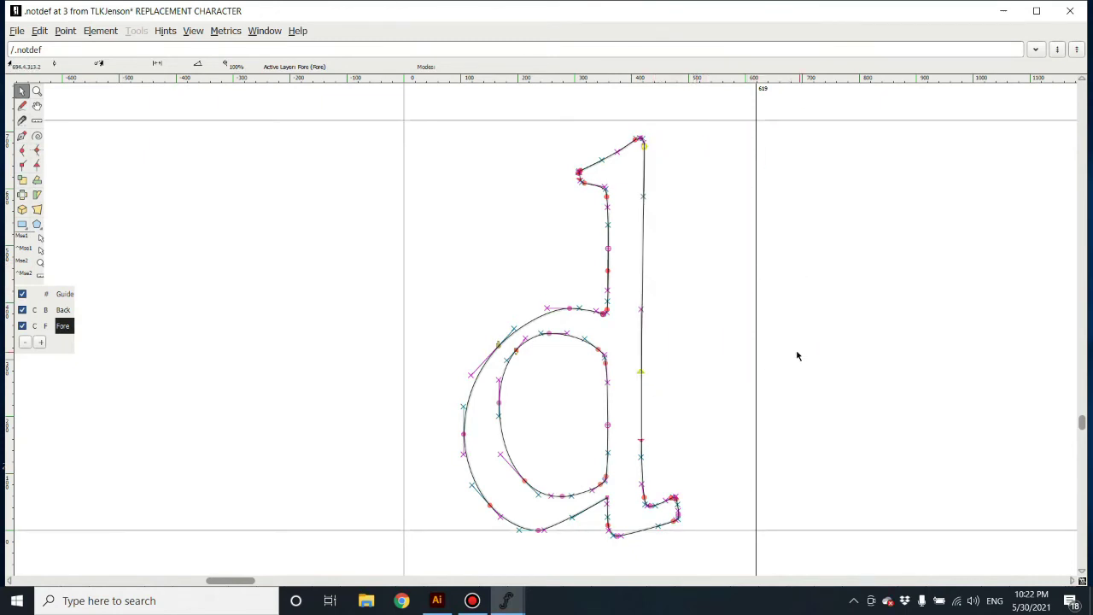
# - Select every point of the d outline with a marquee around the letter
pyautogui.moveTo(390, 120); pyautogui.dragTo(782, 510)
pyautogui.scroll(-2, 769, 504)
pyautogui.scroll(3, 752, 495)
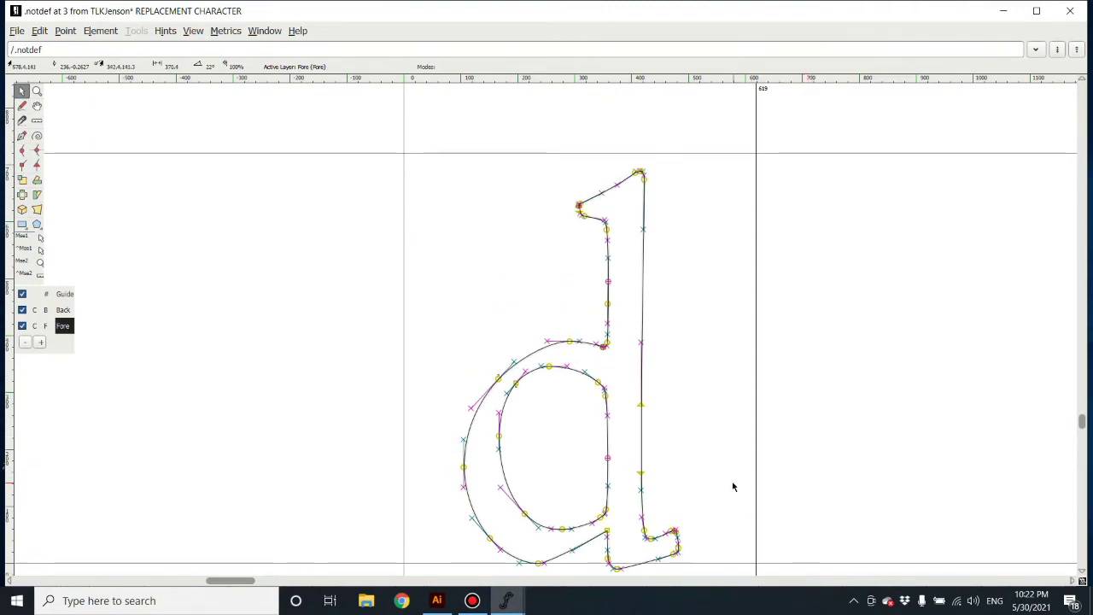
pyautogui.scroll(-2, 729, 484)
pyautogui.scroll(1, 722, 480)
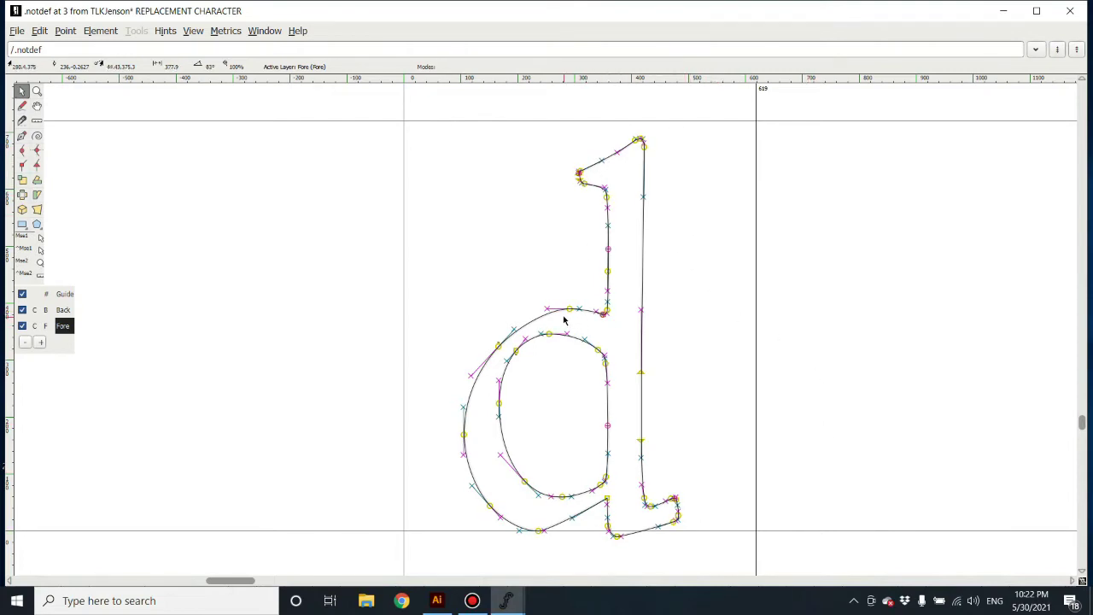
# - Reshape the d's top serif into a concave curve and bend the upper outer stem edge inward
pyautogui.click(608, 250)
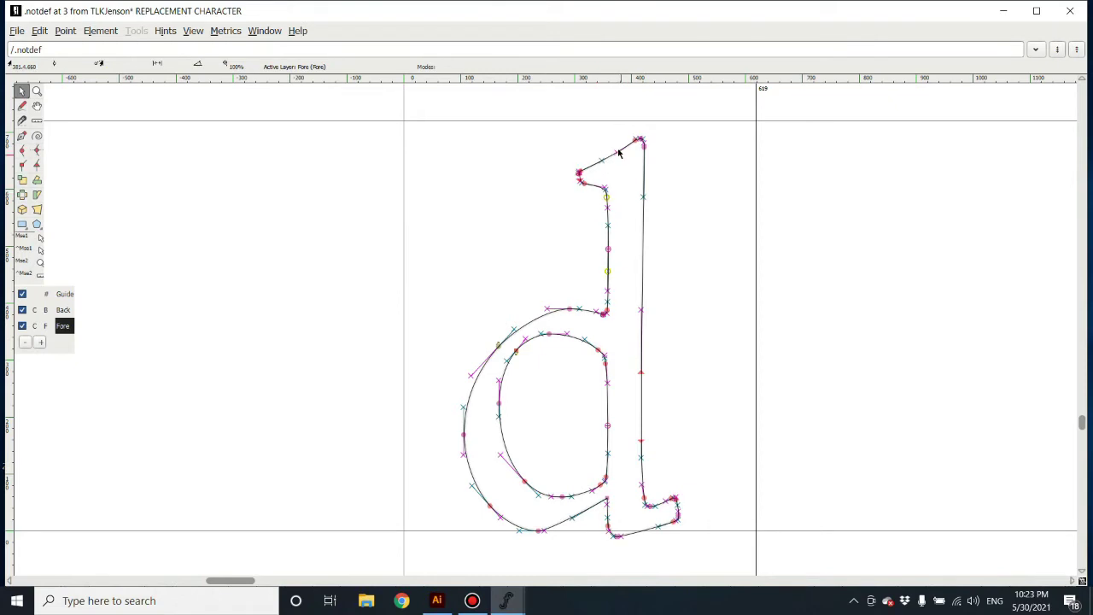
pyautogui.moveTo(636, 143); pyautogui.dragTo(632, 204)
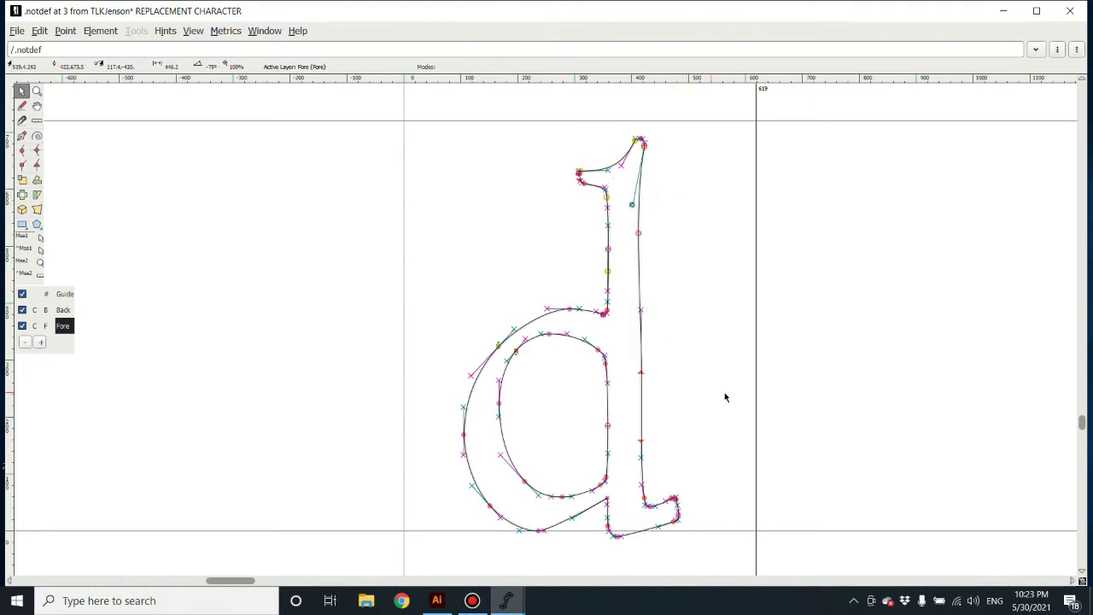
pyautogui.click(607, 273)
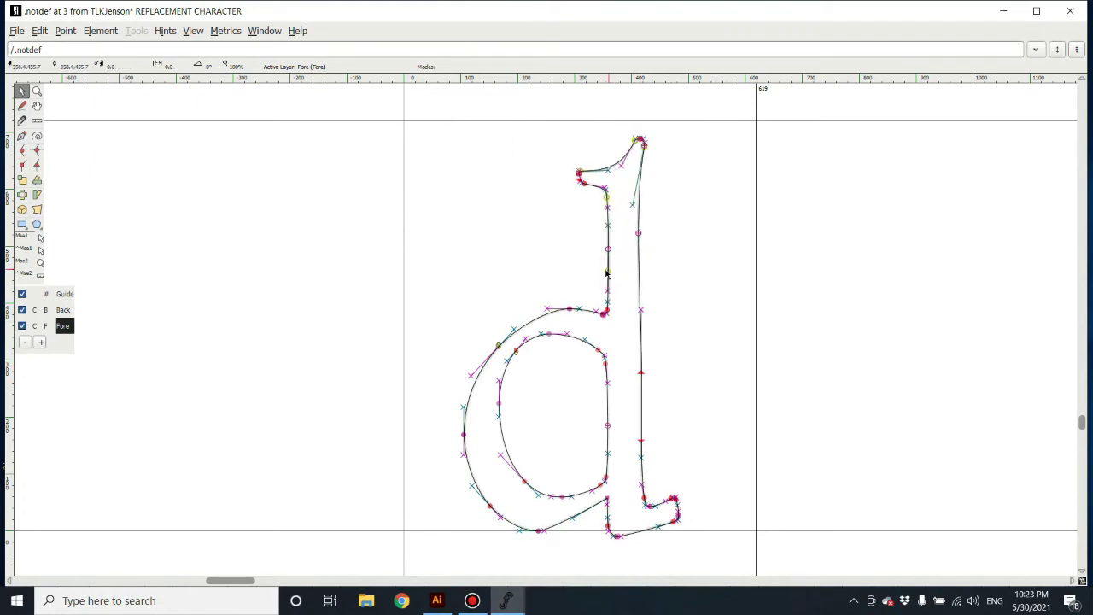
pyautogui.moveTo(606, 272)
pyautogui.mouseDown()
pyautogui.moveTo(617, 269)
pyautogui.moveTo(607, 272)
pyautogui.mouseUp()
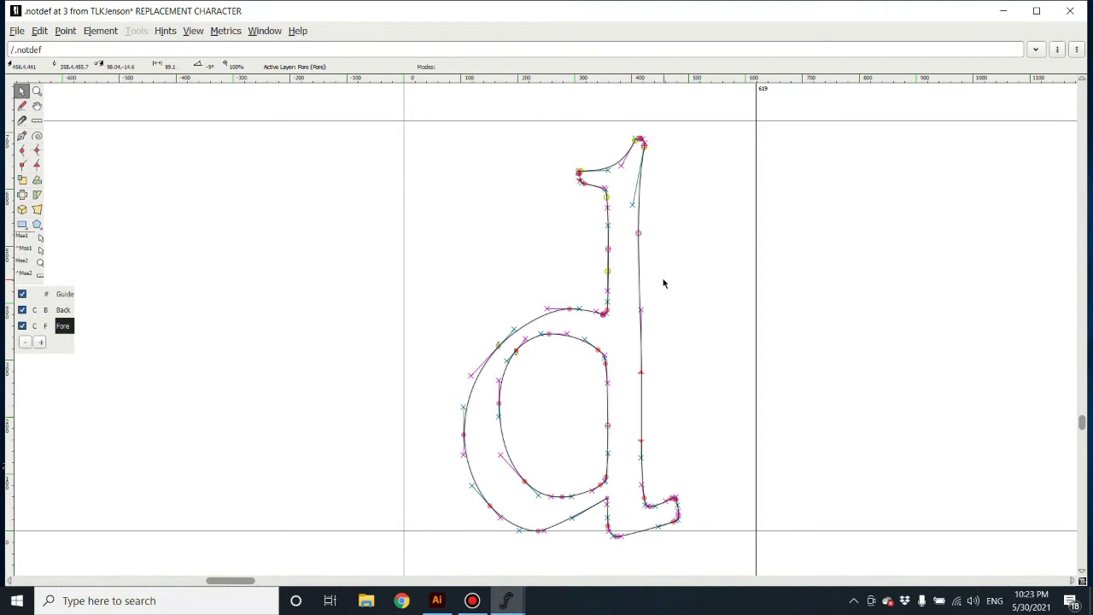
# - Select the whole d outline and reposition it by its curve points so it sits between the origin and advance width lines
pyautogui.hotkey('ctrl', 'a')
pyautogui.scroll(3, 715, 366)
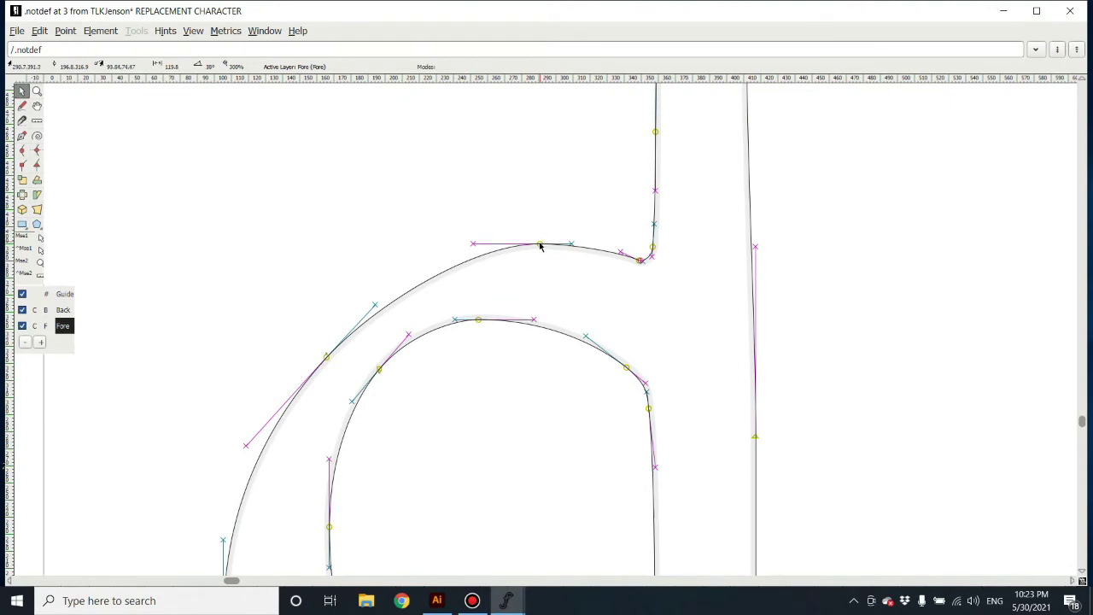
pyautogui.moveTo(540, 244); pyautogui.dragTo(708, 248)
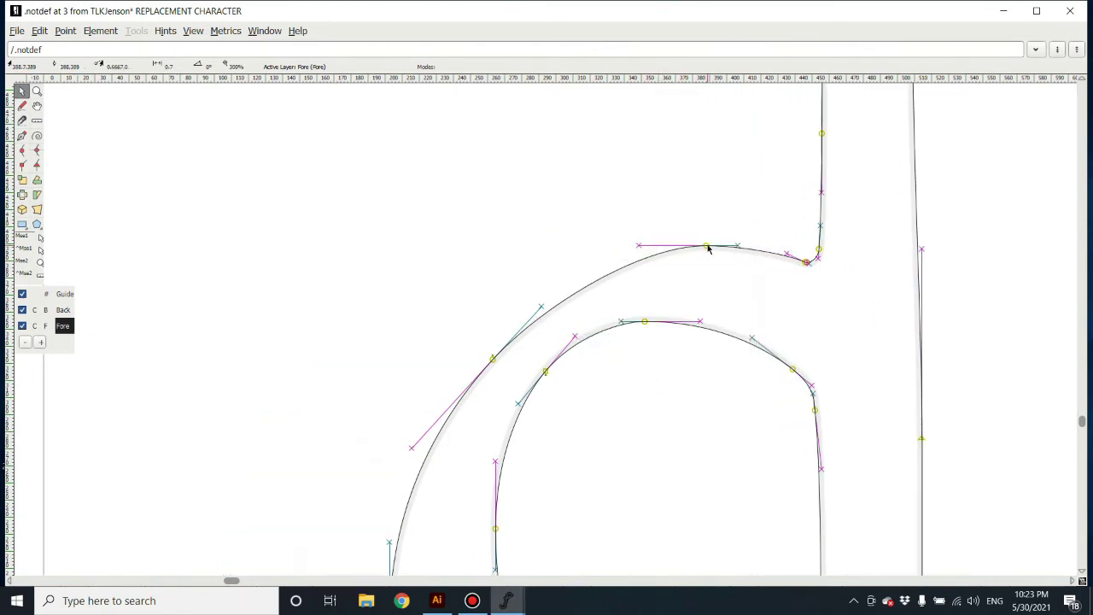
pyautogui.moveTo(807, 265); pyautogui.dragTo(931, 265)
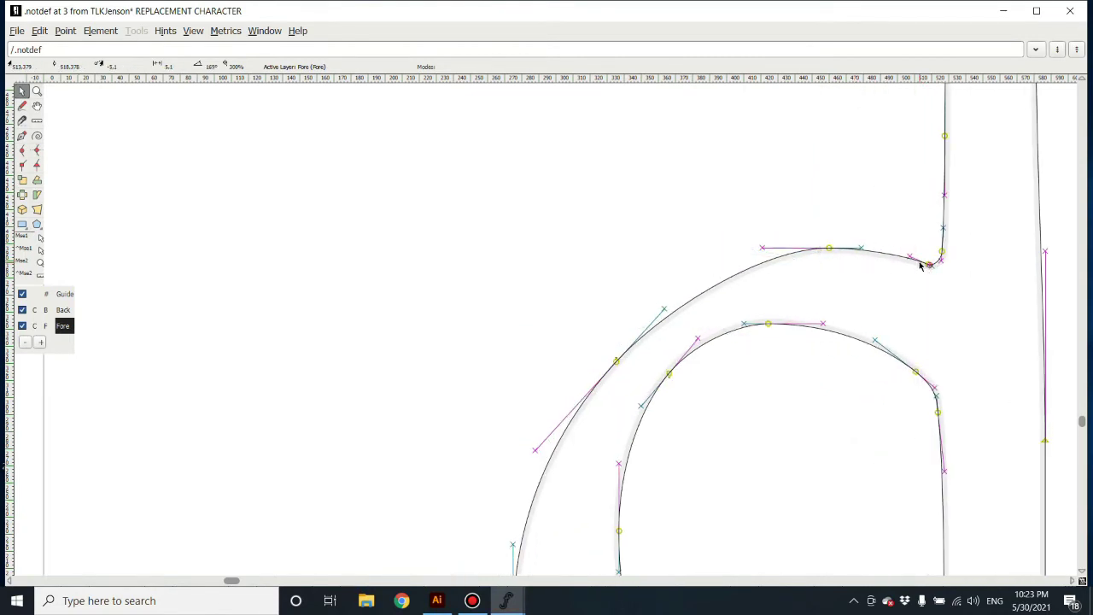
pyautogui.scroll(-2, 920, 266)
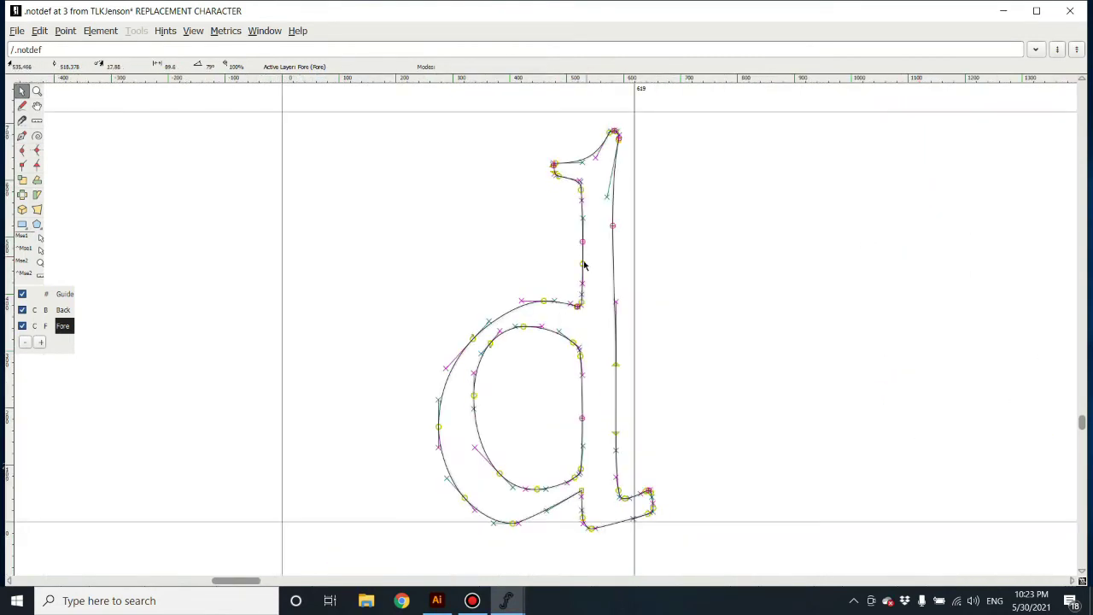
pyautogui.moveTo(537, 303); pyautogui.dragTo(418, 300)
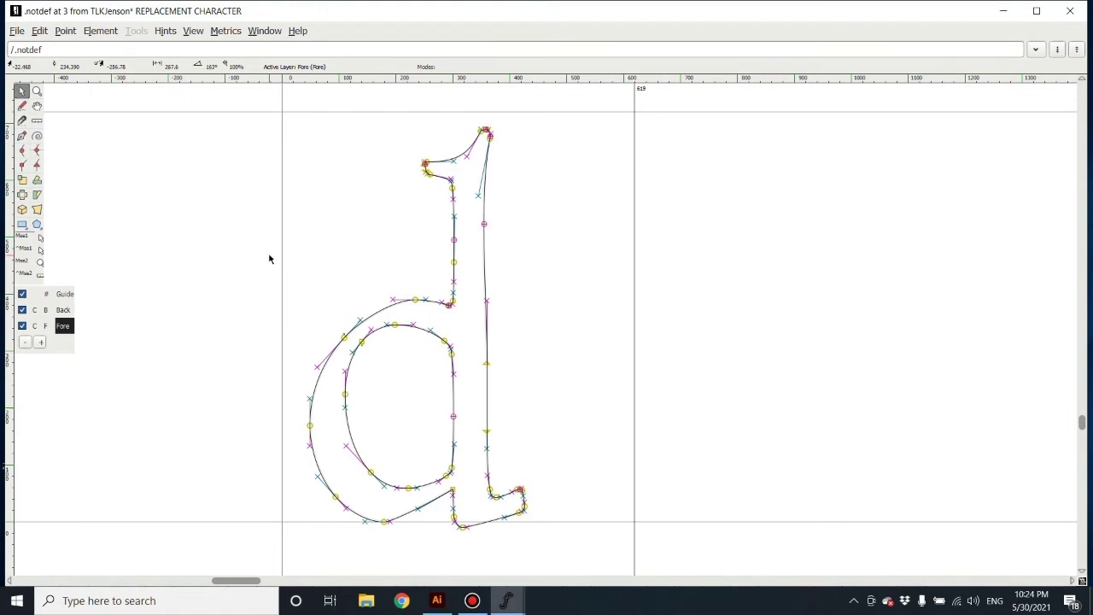
# - Open the Transform dialog for the selected d outline and set the origin to Glyph Origin
pyautogui.click(101, 30)
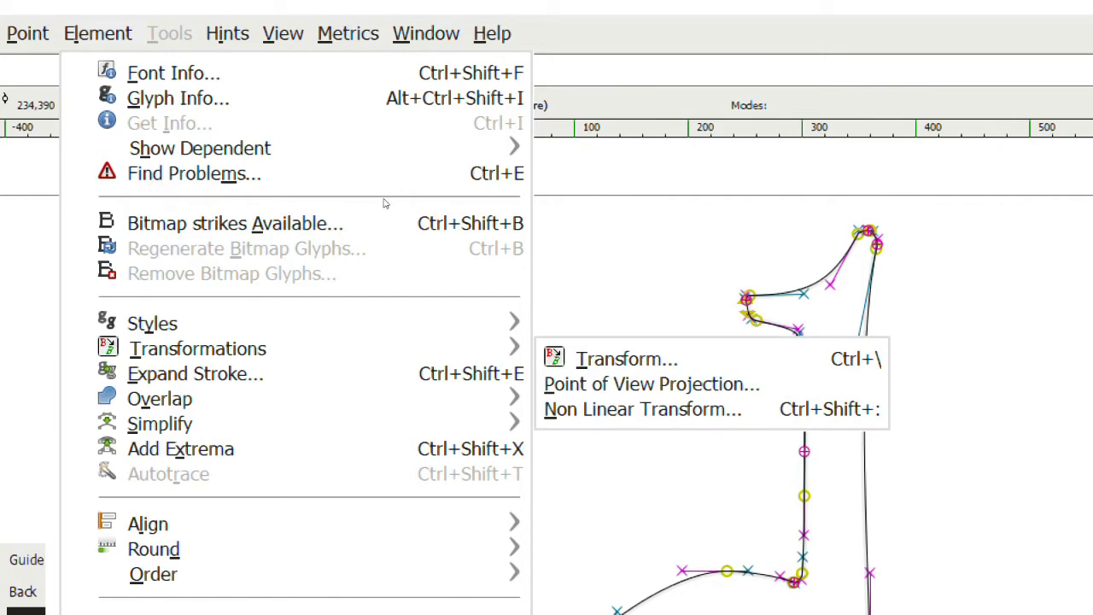
pyautogui.hotkey('ctrl', '\\')
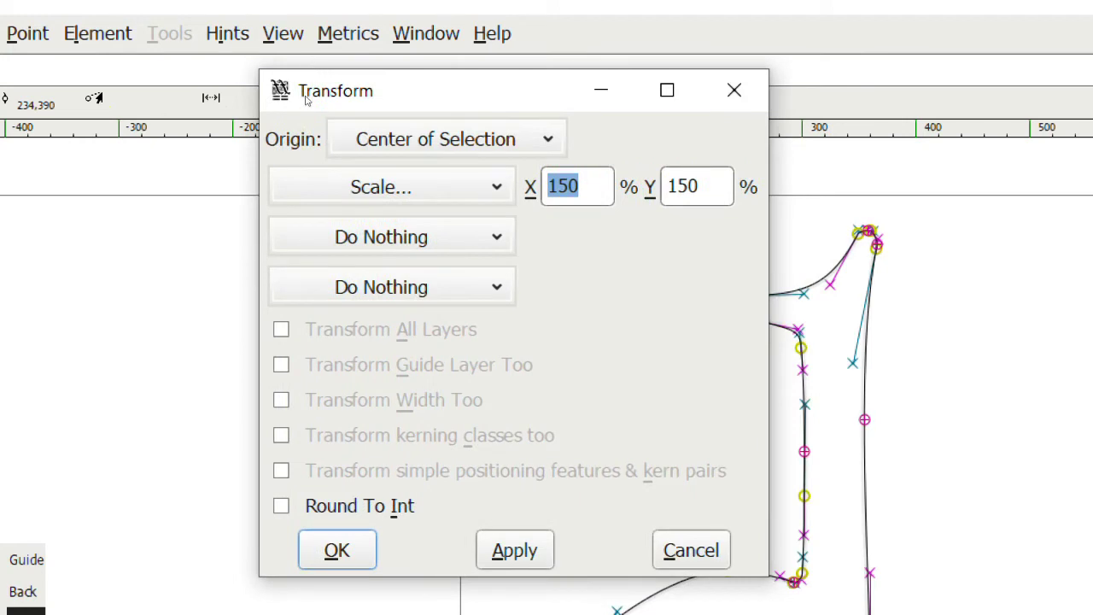
pyautogui.click(443, 135)
pyautogui.press('Up')
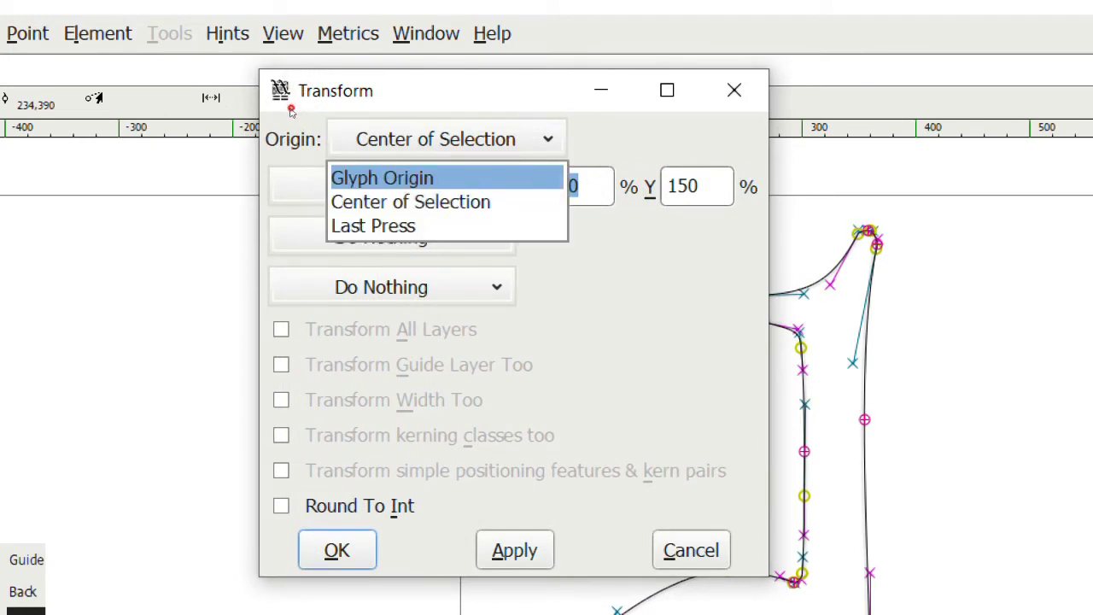
pyautogui.press('Return')
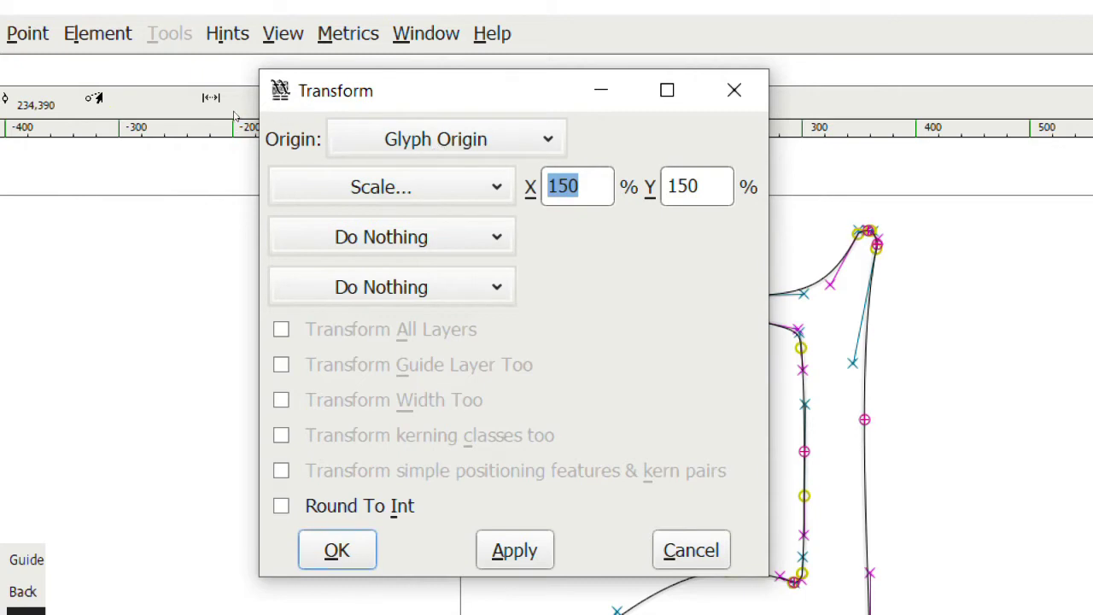
# - Set the transform origin to Center of Selection, leaving the transformation type as Scale
pyautogui.click(381, 186)
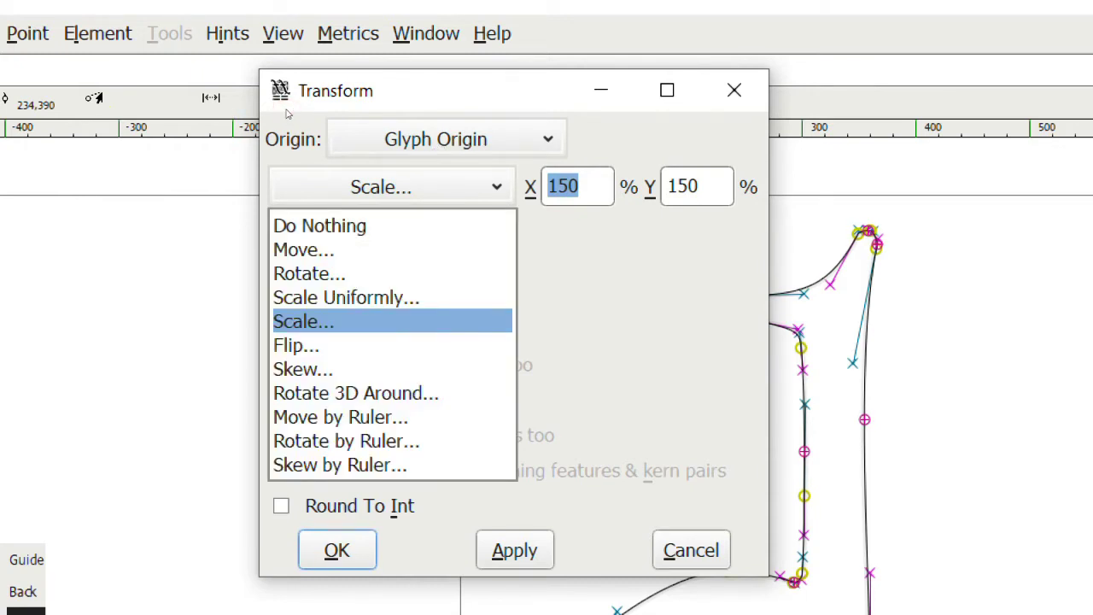
pyautogui.press('Escape')
pyautogui.click(435, 138)
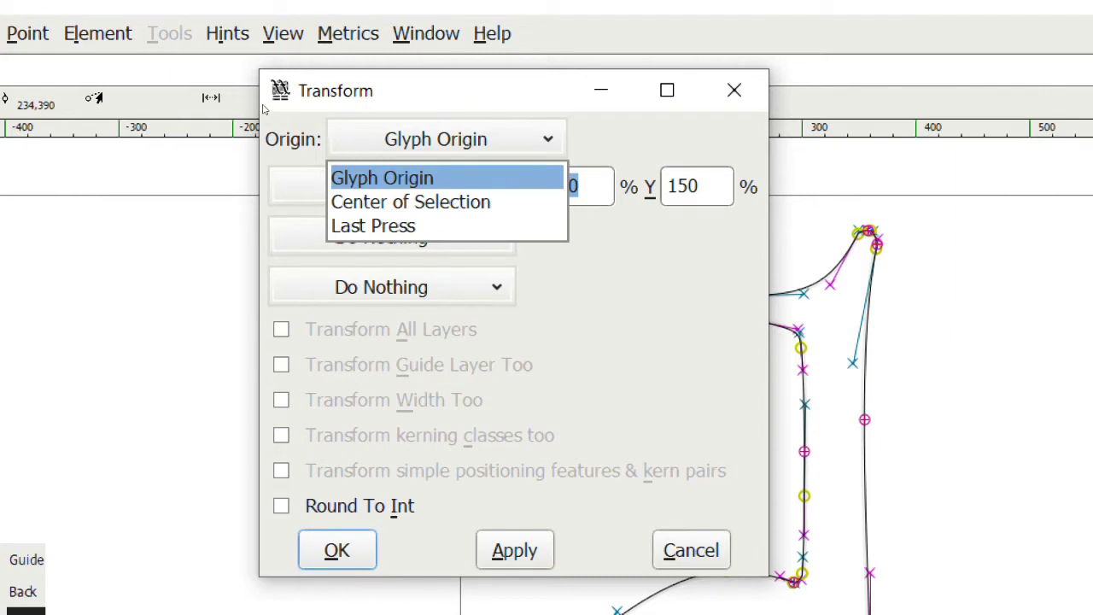
pyautogui.press('Down')
pyautogui.press('Return')
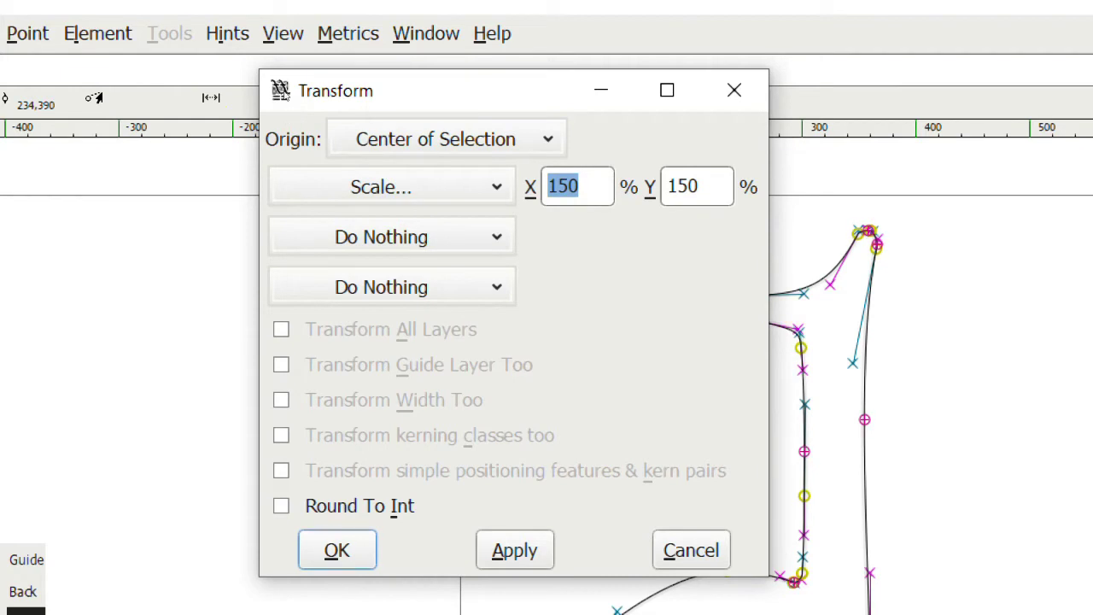
pyautogui.hotkey('shift', 'Tab')
pyautogui.press('space')
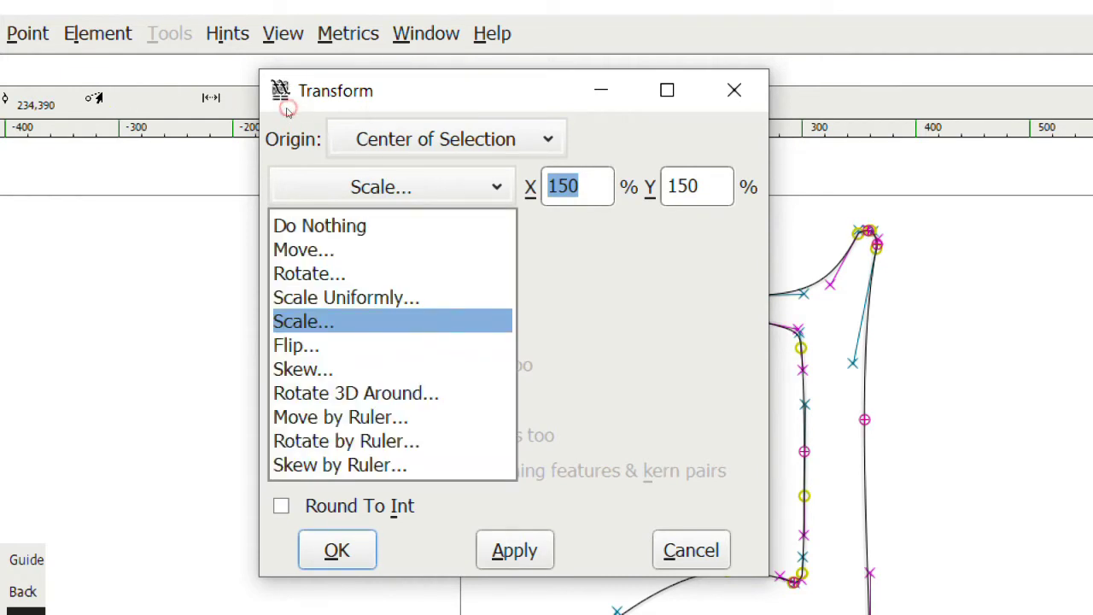
pyautogui.click(286, 108)
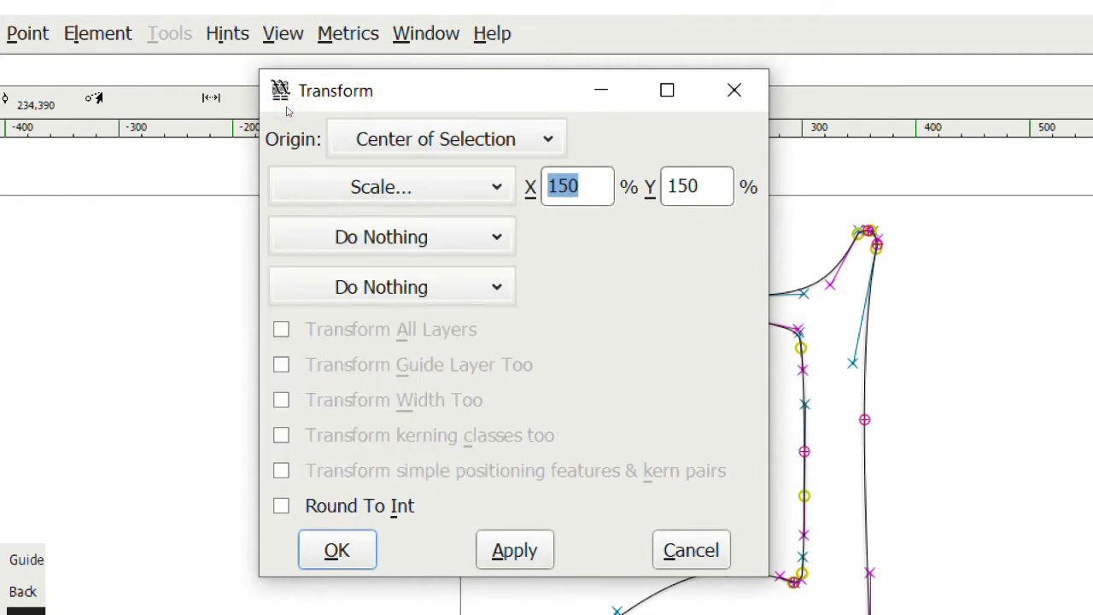
pyautogui.click(286, 107)
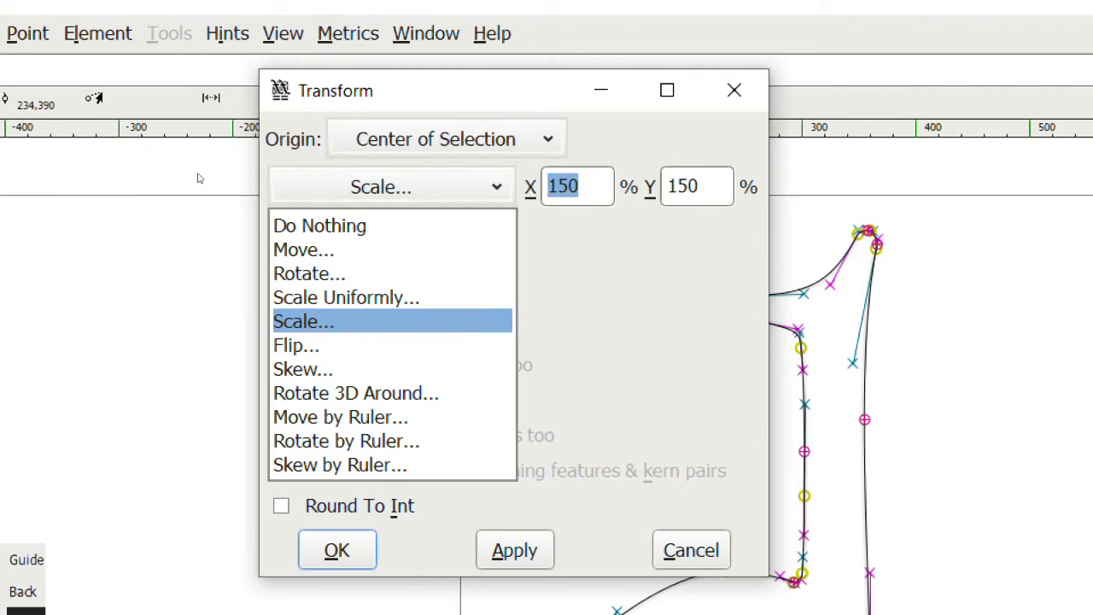
pyautogui.click(206, 138)
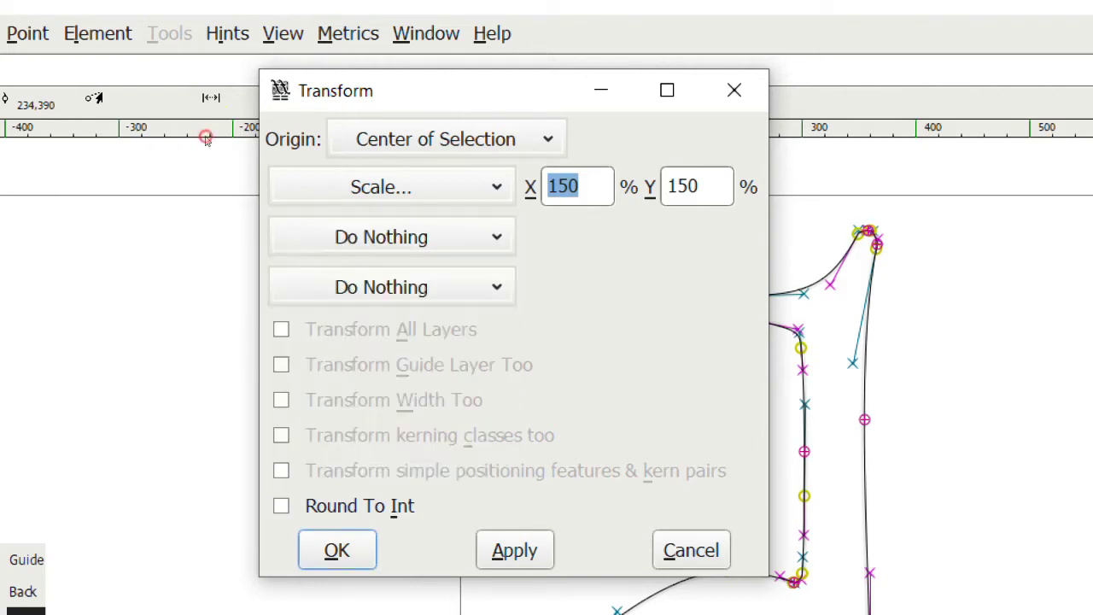
# - Set the transformation of the selected d outline to Move with an X offset of -100
pyautogui.click(338, 107)
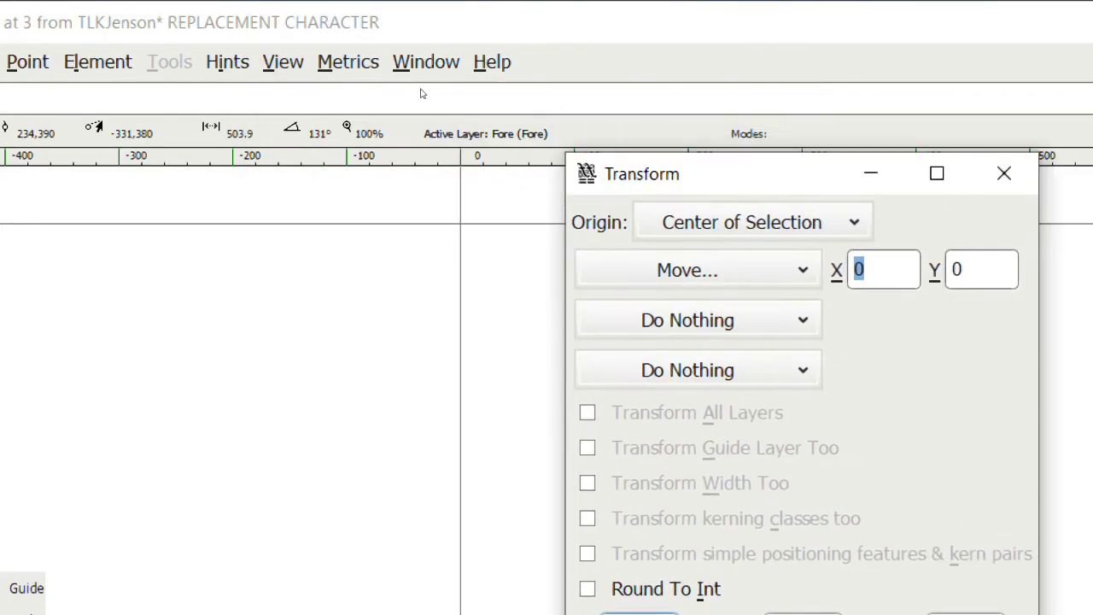
pyautogui.moveTo(423, 94); pyautogui.dragTo(273, 137)
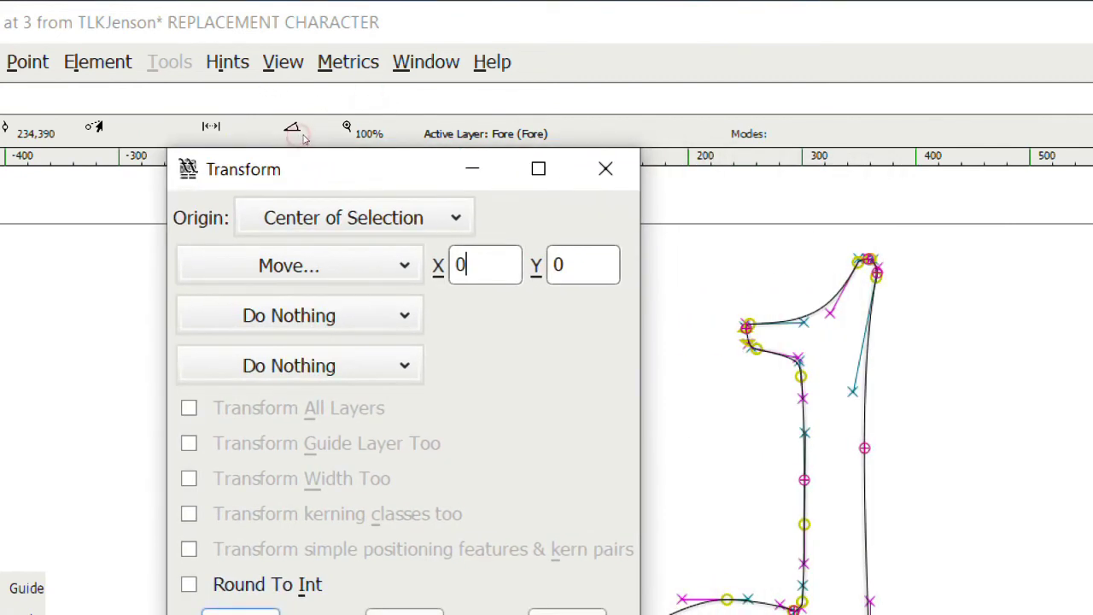
pyautogui.write('-100')
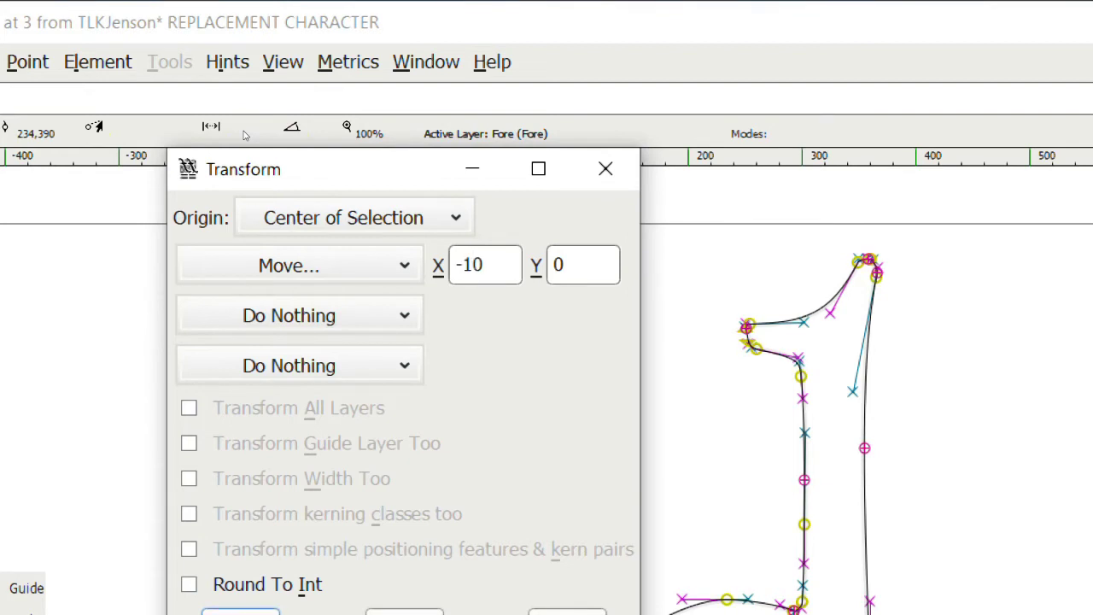
# - Try a Y offset of 800 for the move and reset it to 0
pyautogui.press('Tab')
pyautogui.write('800')
pyautogui.click(308, 133)
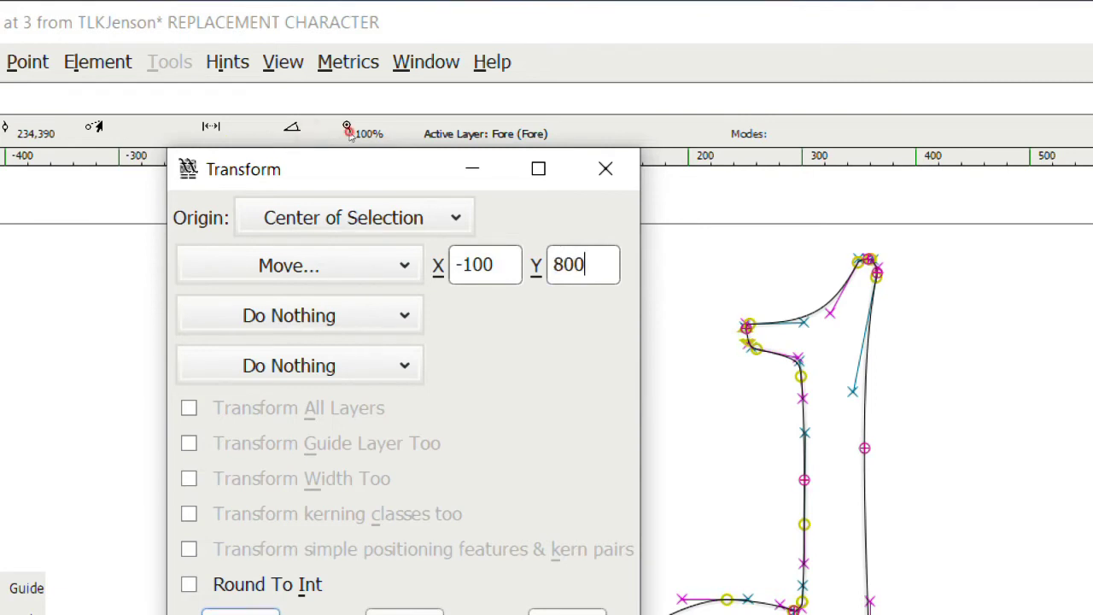
pyautogui.press('Tab')
pyautogui.press('BackSpace')
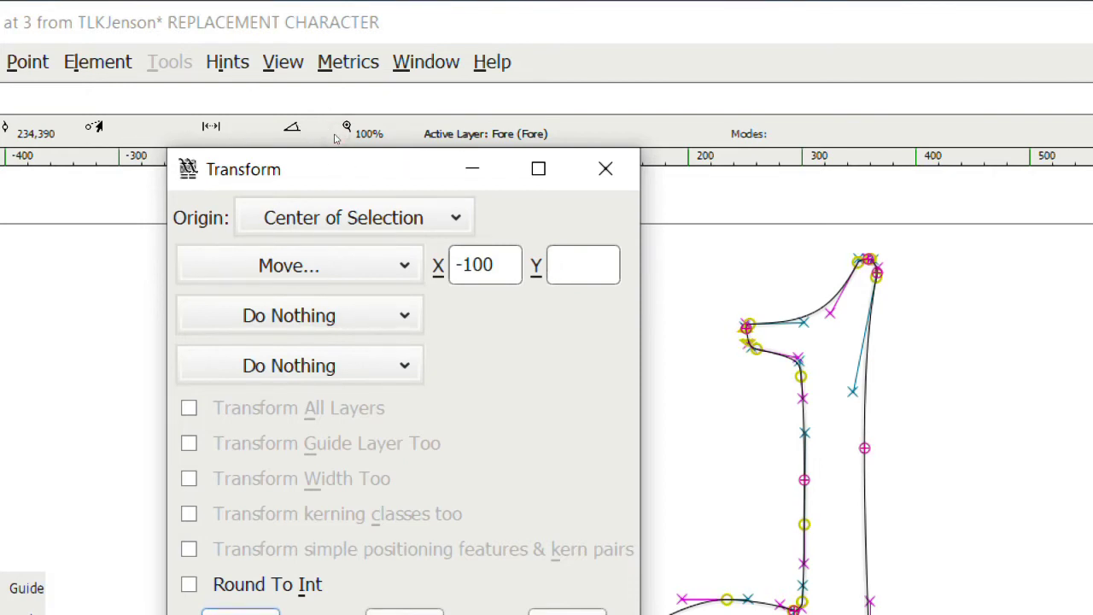
pyautogui.write('0')
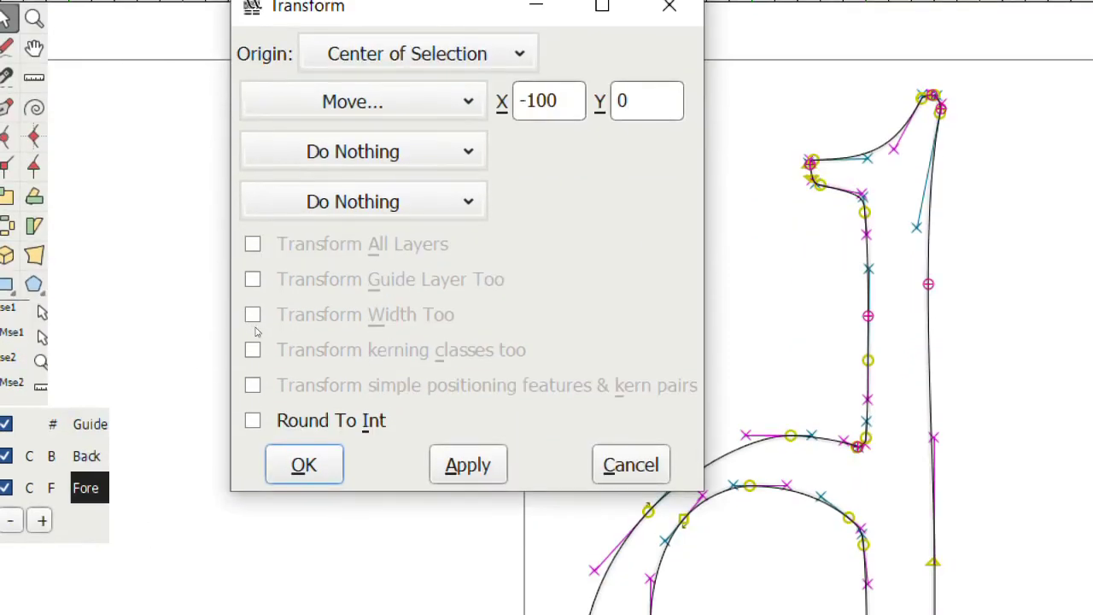
# - Apply the move to the d outline and close the Transform dialog
pyautogui.hotkey('alt', 'a')
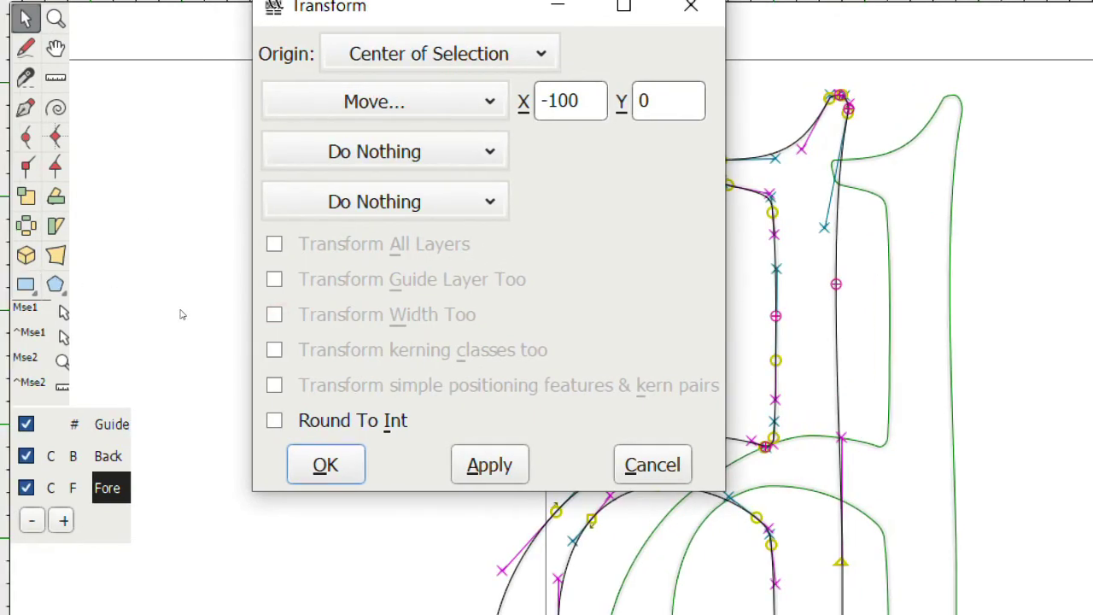
pyautogui.press('Return')
pyautogui.scroll(-3, 461, 261)
pyautogui.scroll(-3, 439, 269)
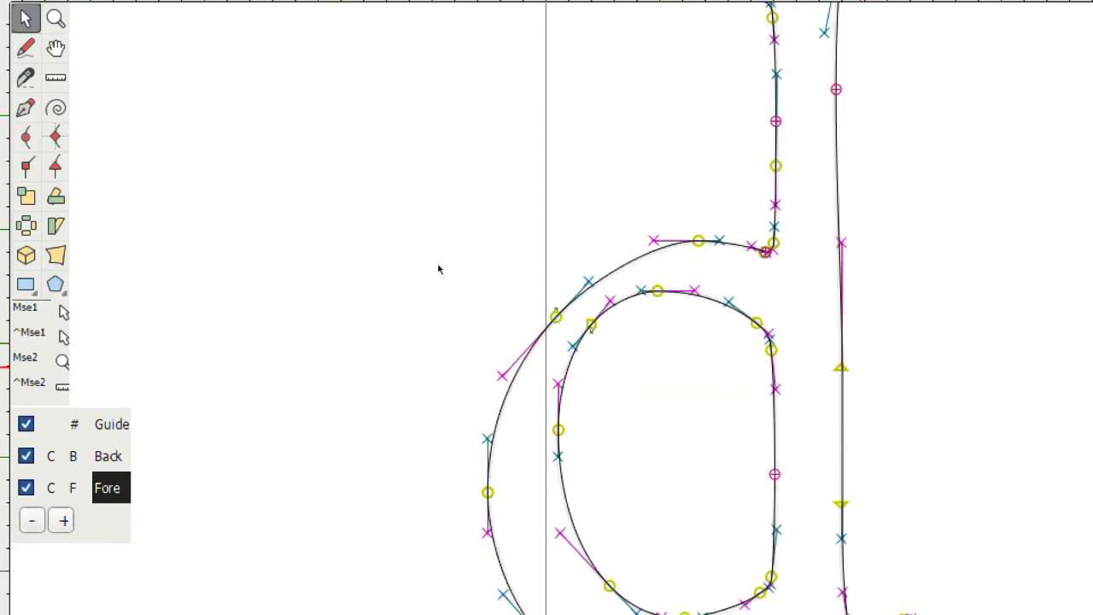
pyautogui.scroll(4, 435, 269)
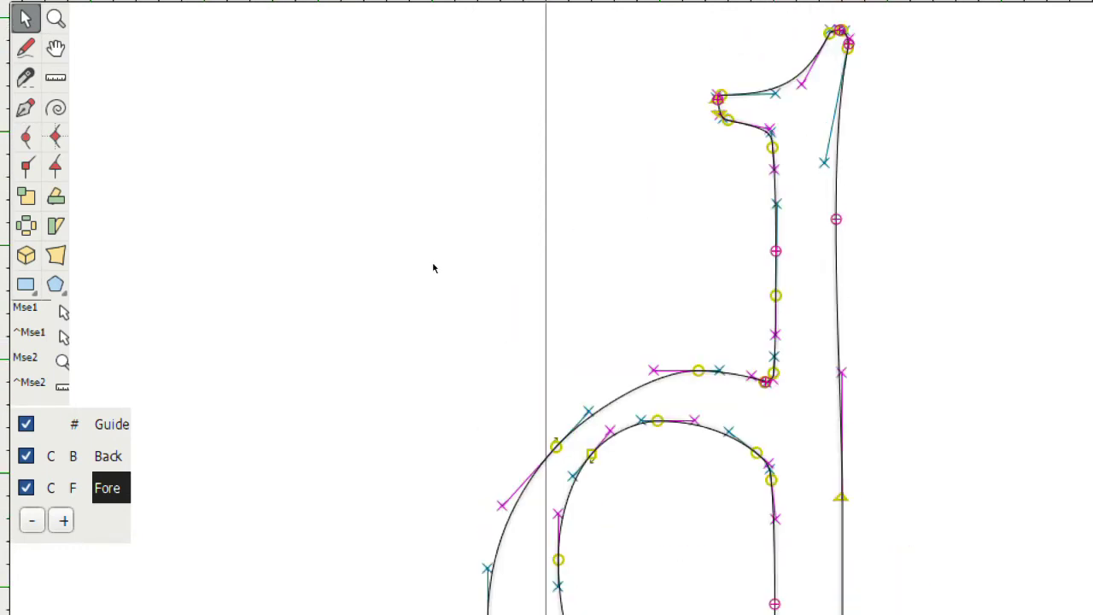
pyautogui.press('super+minus')
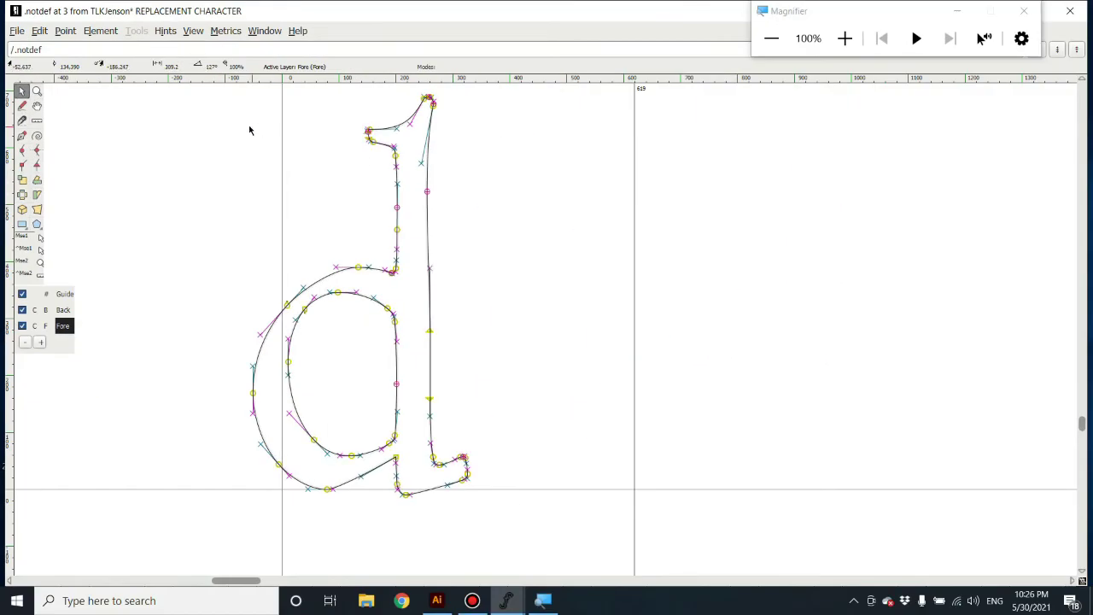
# - Select the whole d outline, move it about 110 units to the right between the width lines, and deselect it
pyautogui.moveTo(191, 94); pyautogui.dragTo(515, 556)
pyautogui.moveTo(395, 324); pyautogui.dragTo(458, 325)
pyautogui.click(750, 325)
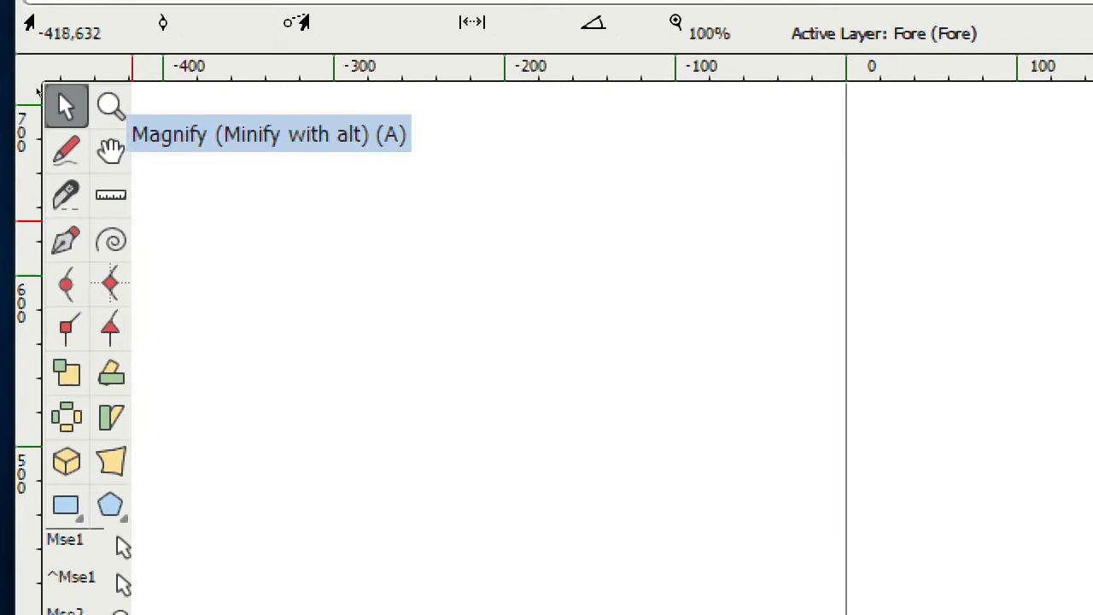
# - Pan around the d glyph with the Hand tool and return to the Pointer tool
pyautogui.press('f')
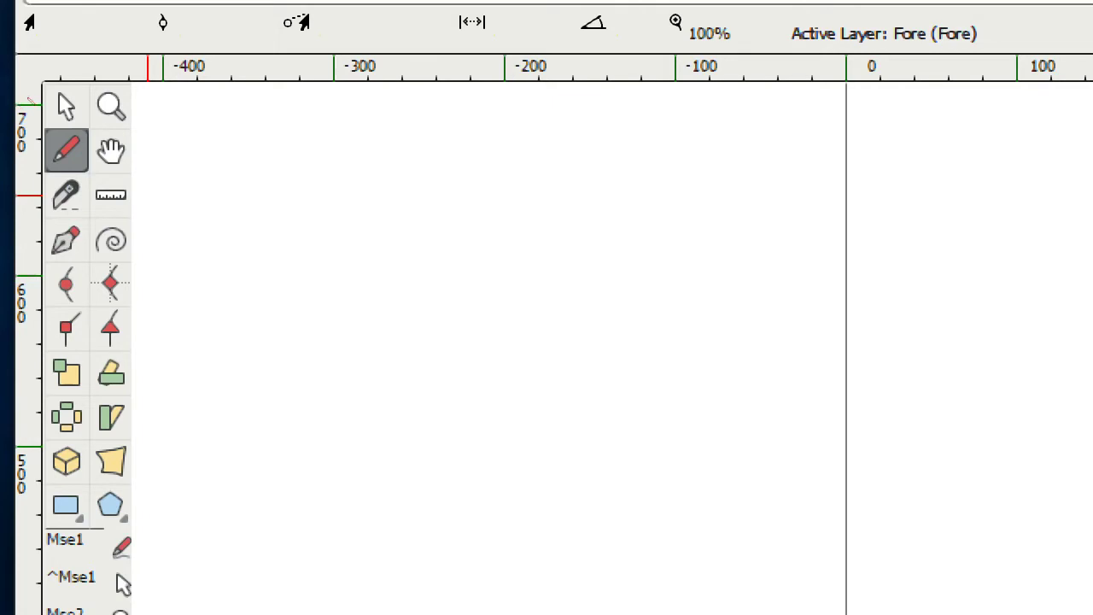
pyautogui.press('space')
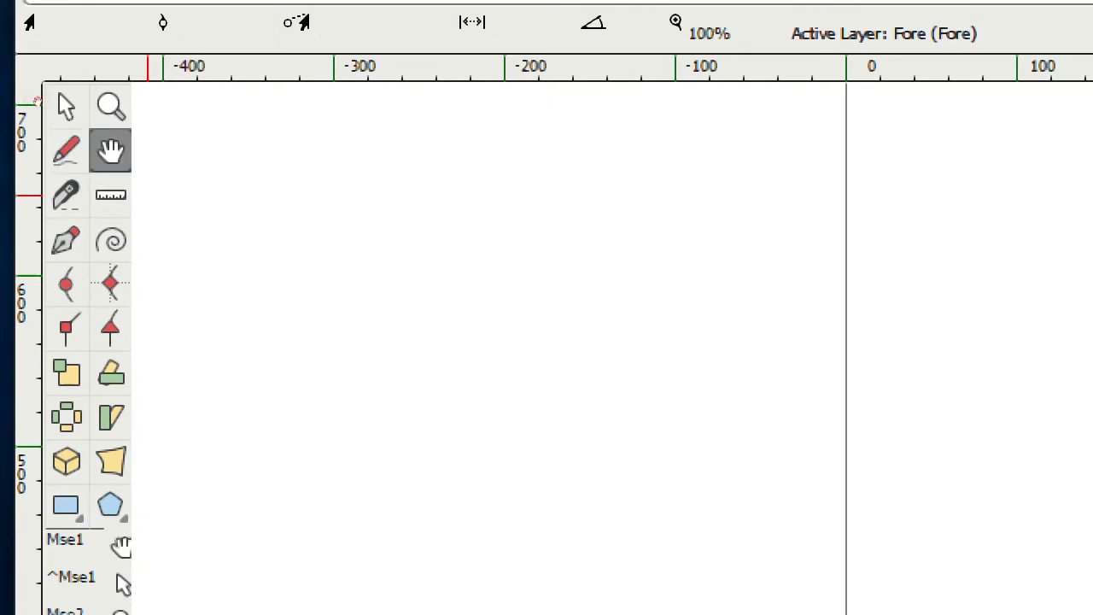
pyautogui.moveTo(571, 324); pyautogui.dragTo(105, 119)
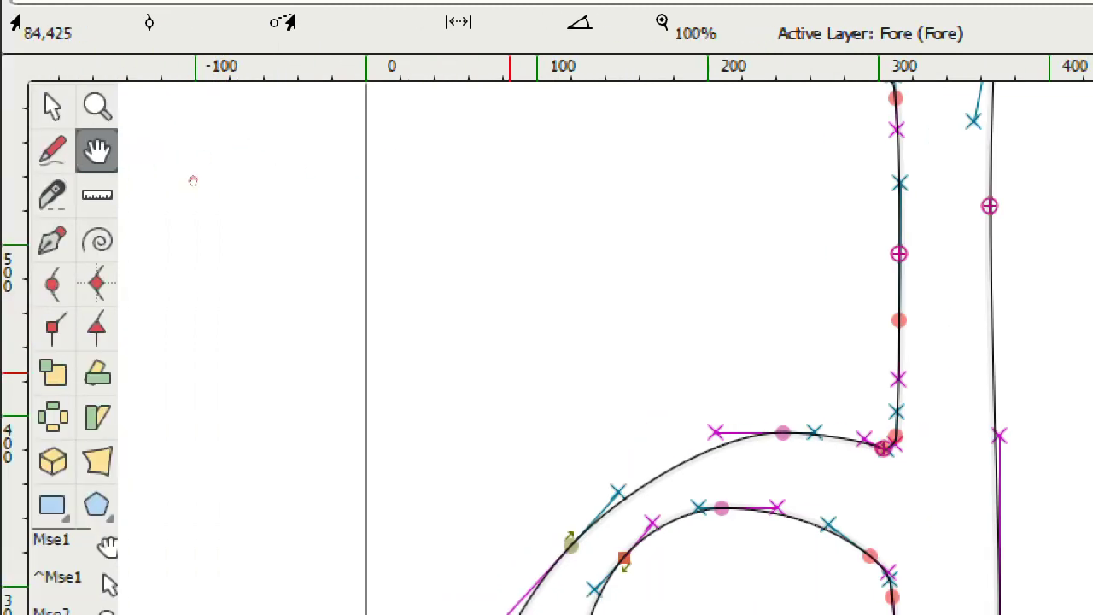
pyautogui.moveTo(216, 184); pyautogui.dragTo(225, 2)
pyautogui.moveTo(124, 163); pyautogui.dragTo(216, 311)
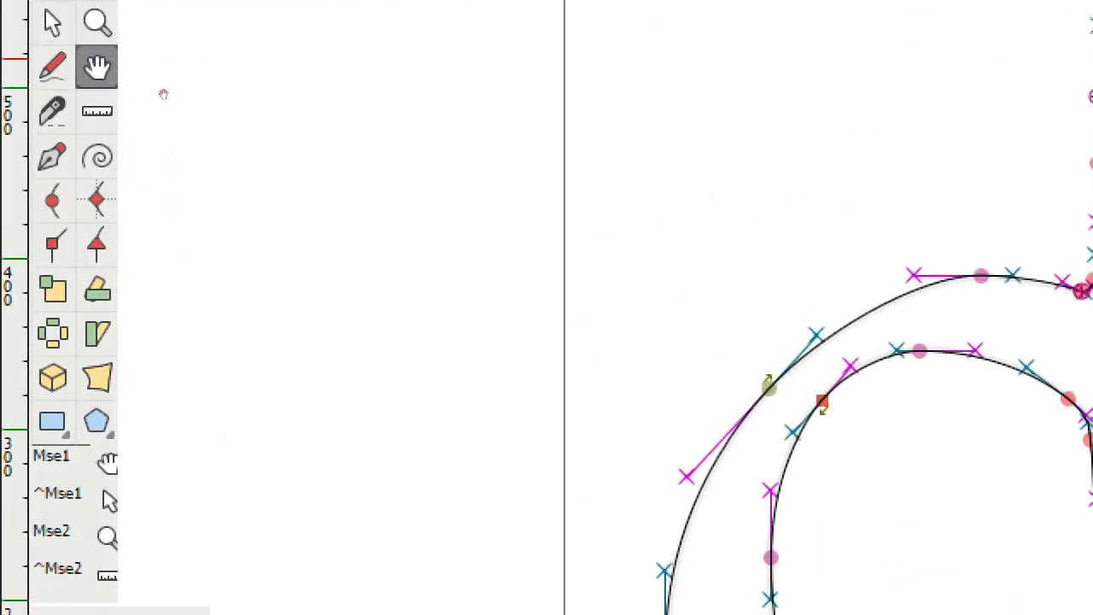
pyautogui.moveTo(125, 93); pyautogui.dragTo(325, 248)
pyautogui.press('space')
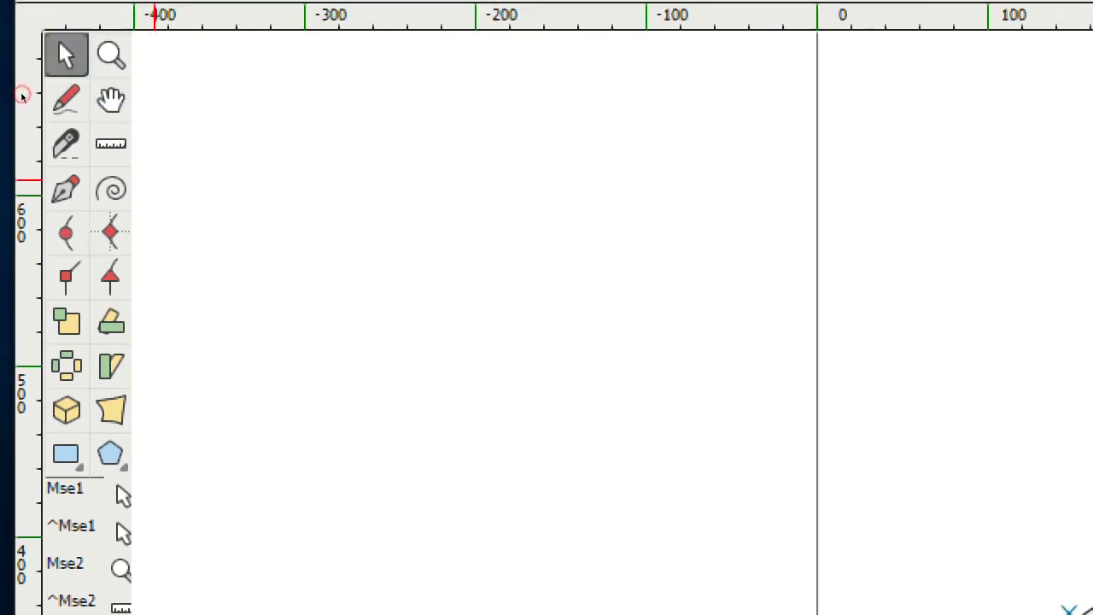
# - Draw a closed four-point curved shape about 180 units wide with the Pen tool in the empty area before the origin line
pyautogui.press('k')
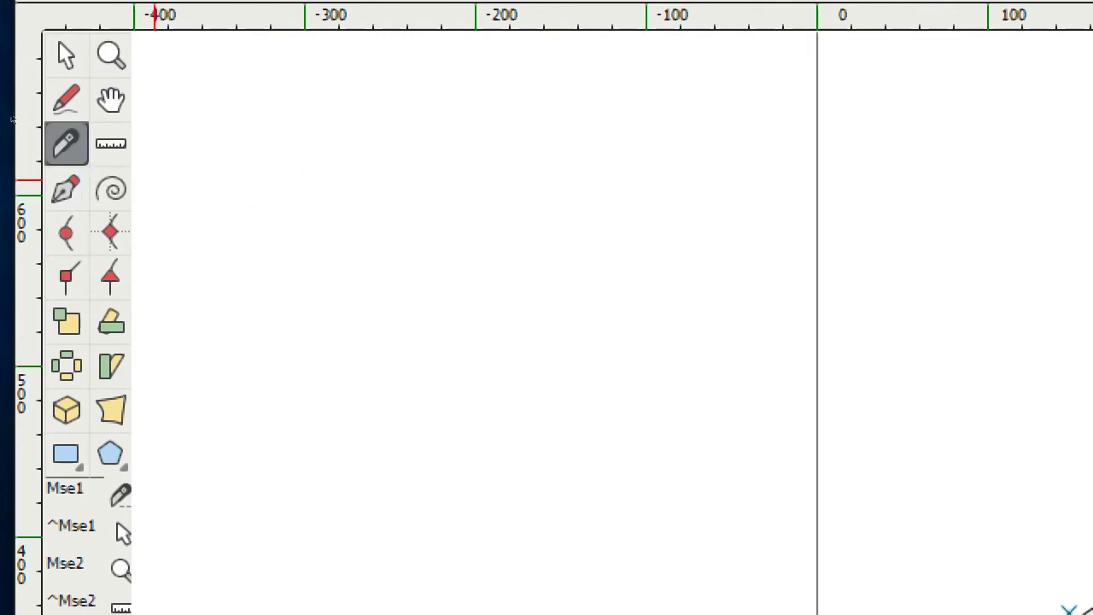
pyautogui.press('l')
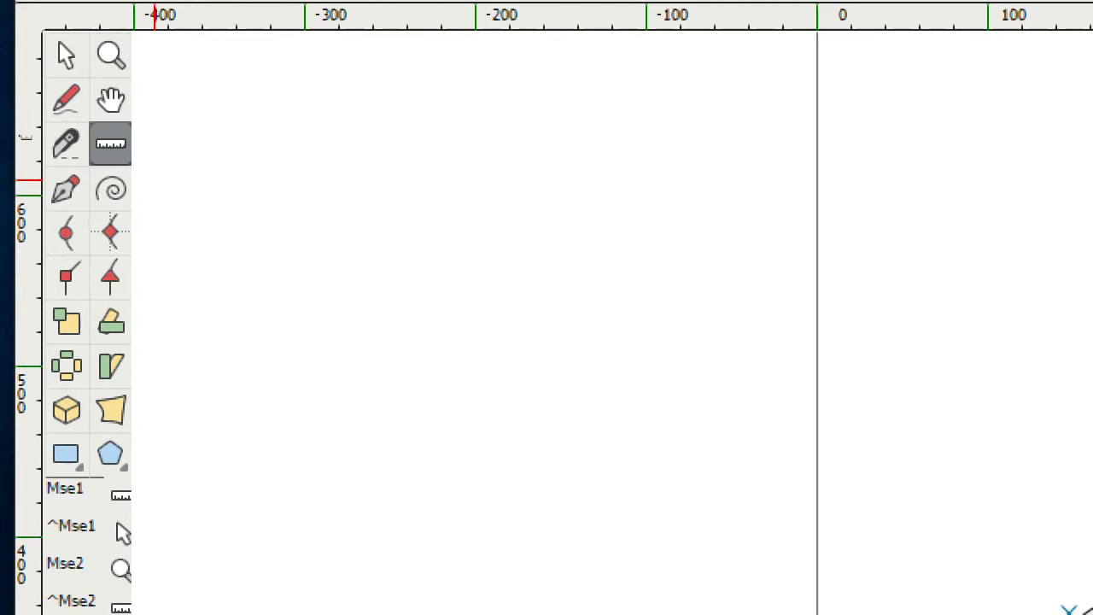
pyautogui.press('b')
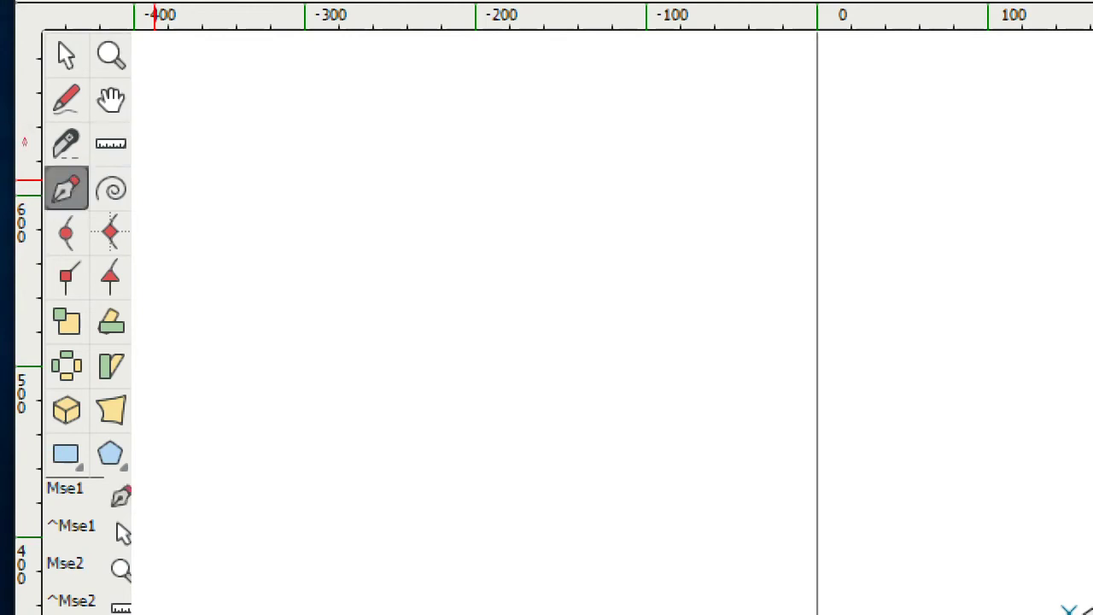
pyautogui.click(399, 288)
pyautogui.moveTo(562, 191); pyautogui.dragTo(654, 230)
pyautogui.moveTo(650, 347); pyautogui.dragTo(551, 401)
pyautogui.moveTo(435, 420); pyautogui.dragTo(330, 359)
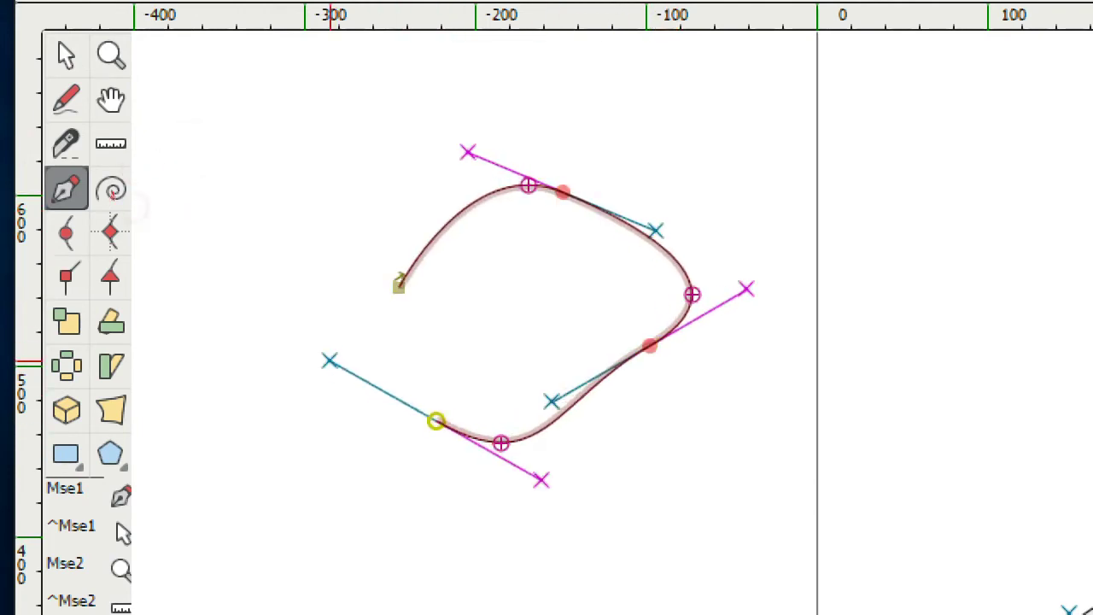
pyautogui.click(399, 288)
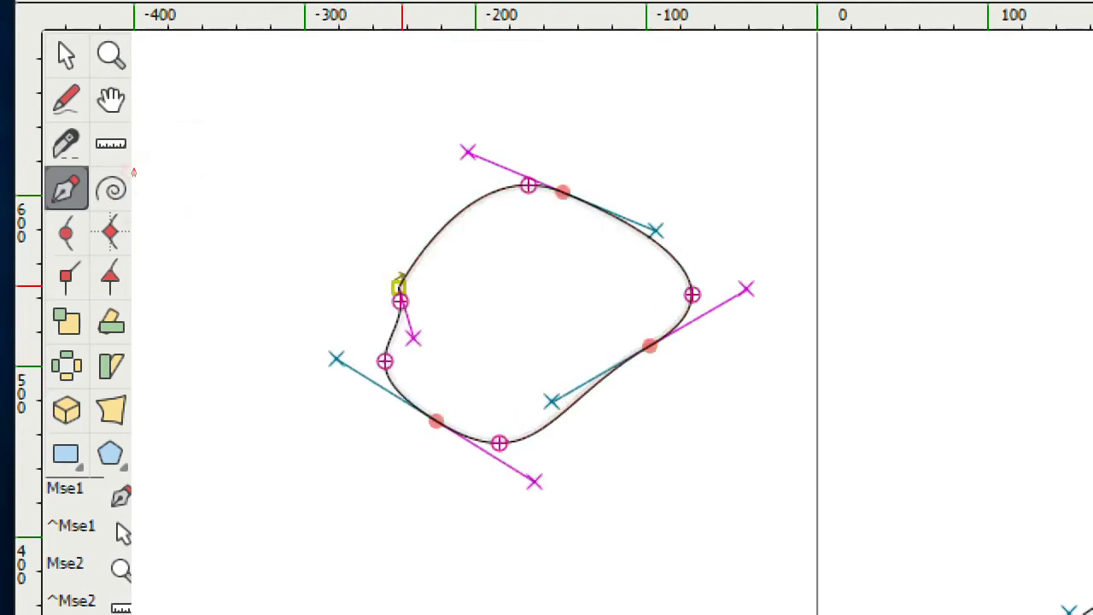
# - Delete the freshly drawn curved shape, removing its starting point and all remaining points
pyautogui.press('Delete')
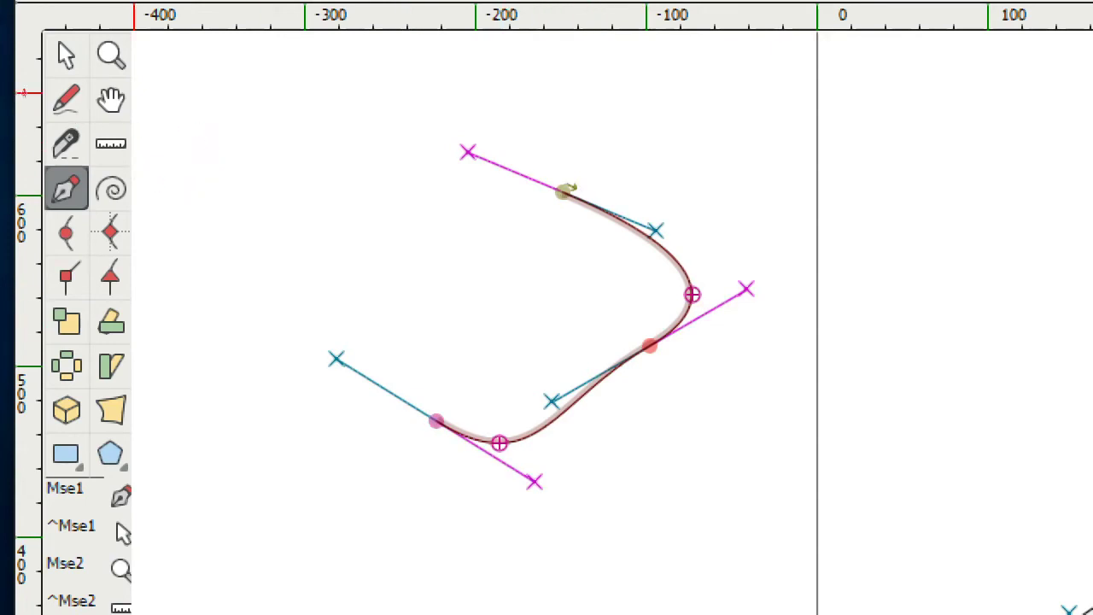
pyautogui.click(66, 55)
pyautogui.moveTo(329, 130); pyautogui.dragTo(874, 589)
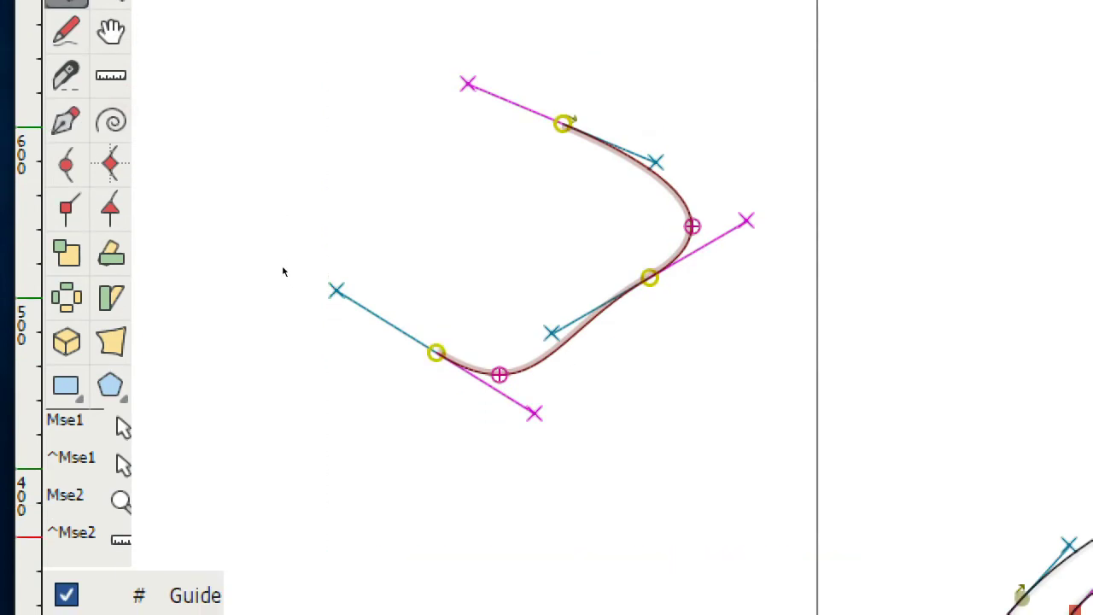
pyautogui.press('Delete')
# - Switch the point tools to Spiro mode and back to standard Bézier mode
pyautogui.click(111, 120)
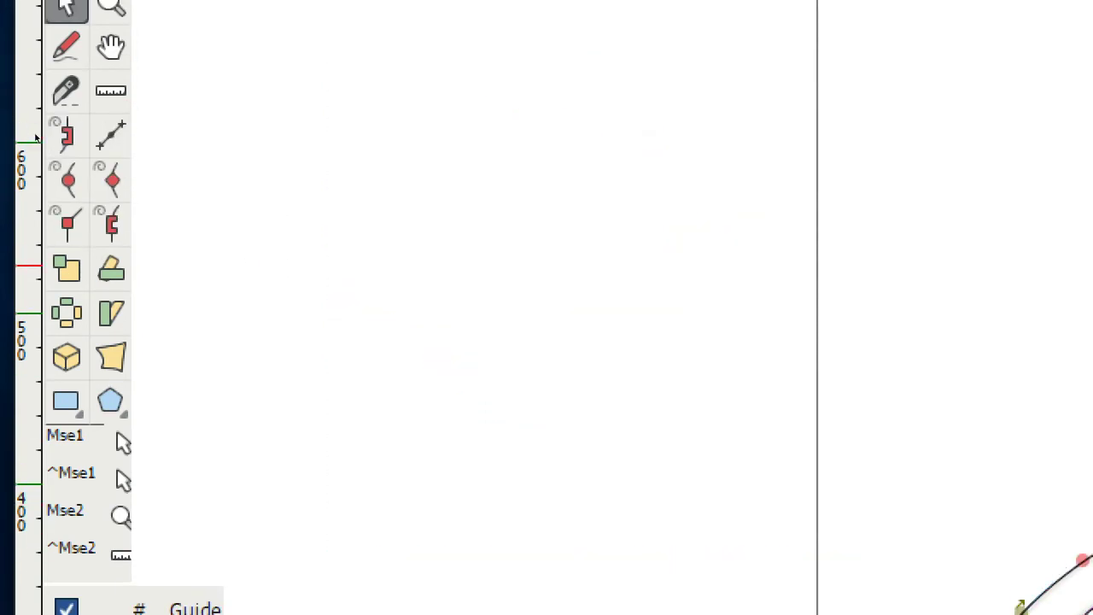
pyautogui.click(111, 135)
pyautogui.click(111, 135)
pyautogui.click(35, 137)
pyautogui.click(35, 136)
pyautogui.click(35, 137)
pyautogui.click(38, 138)
pyautogui.click(40, 141)
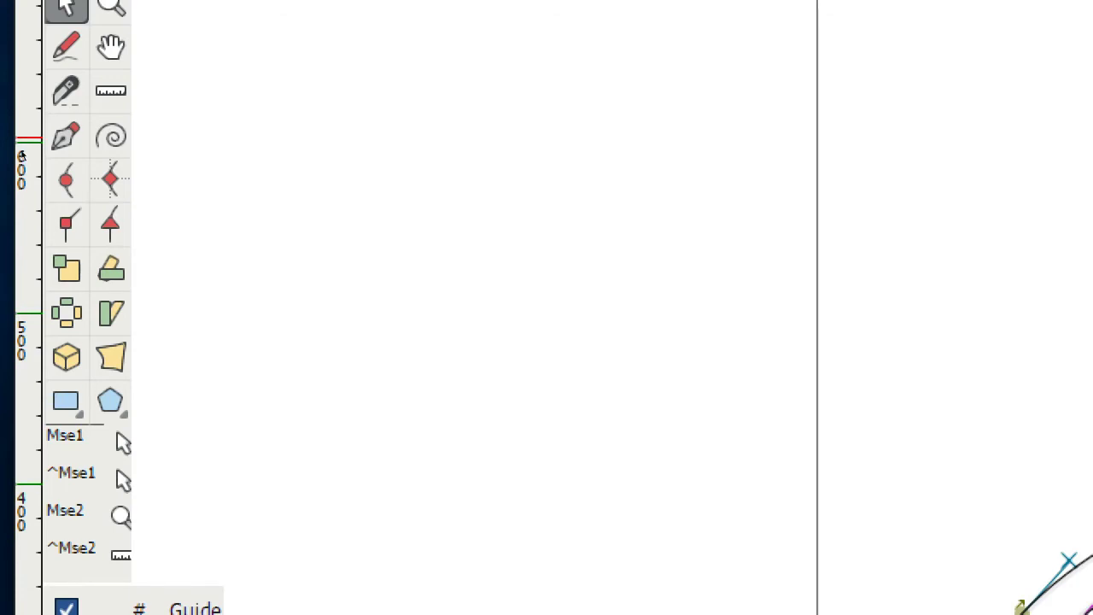
# - Add a curve point to the d outline with the curve point tool
pyautogui.click(62, 164)
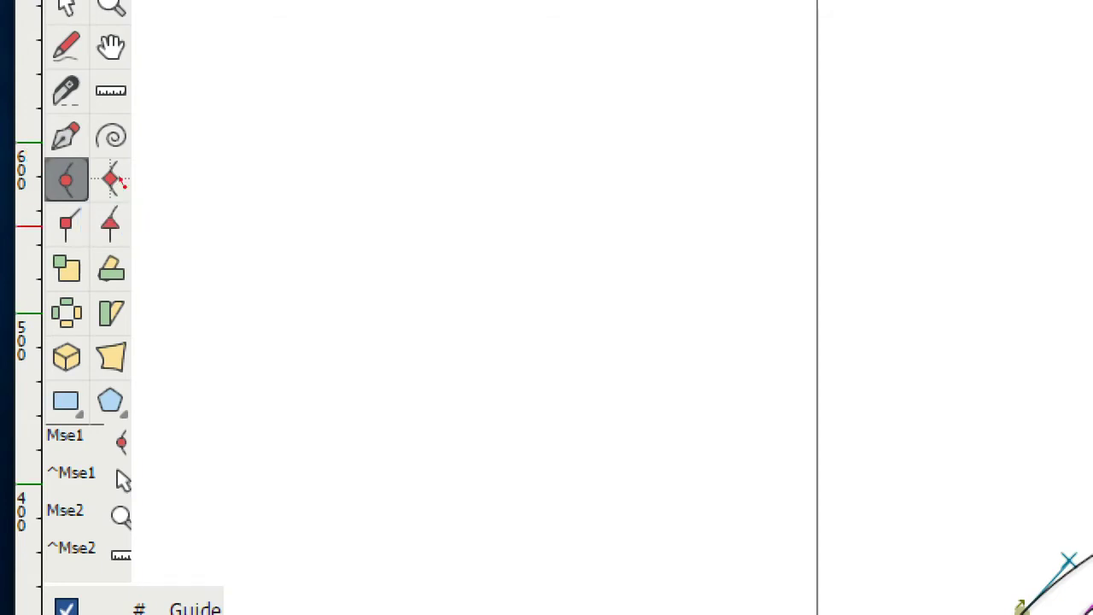
pyautogui.click(374, 271)
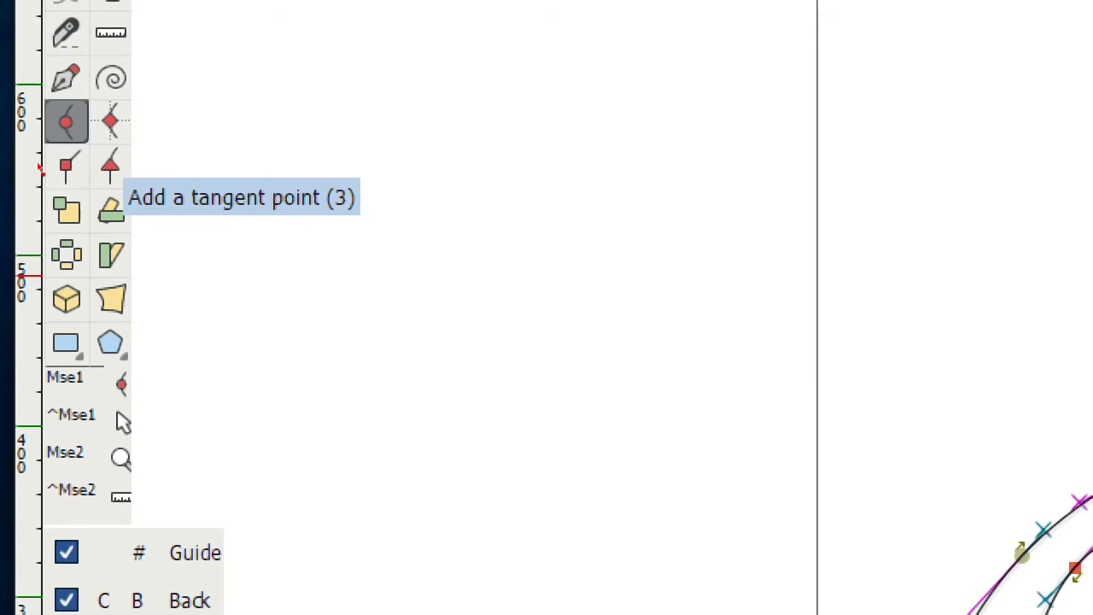
pyautogui.press('s')
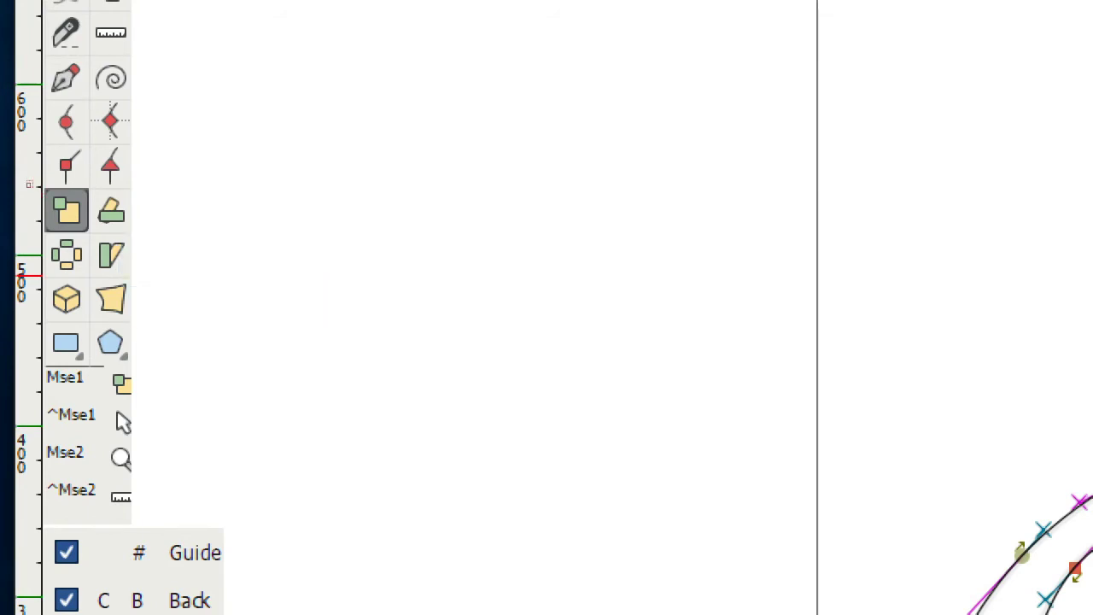
pyautogui.click(110, 198)
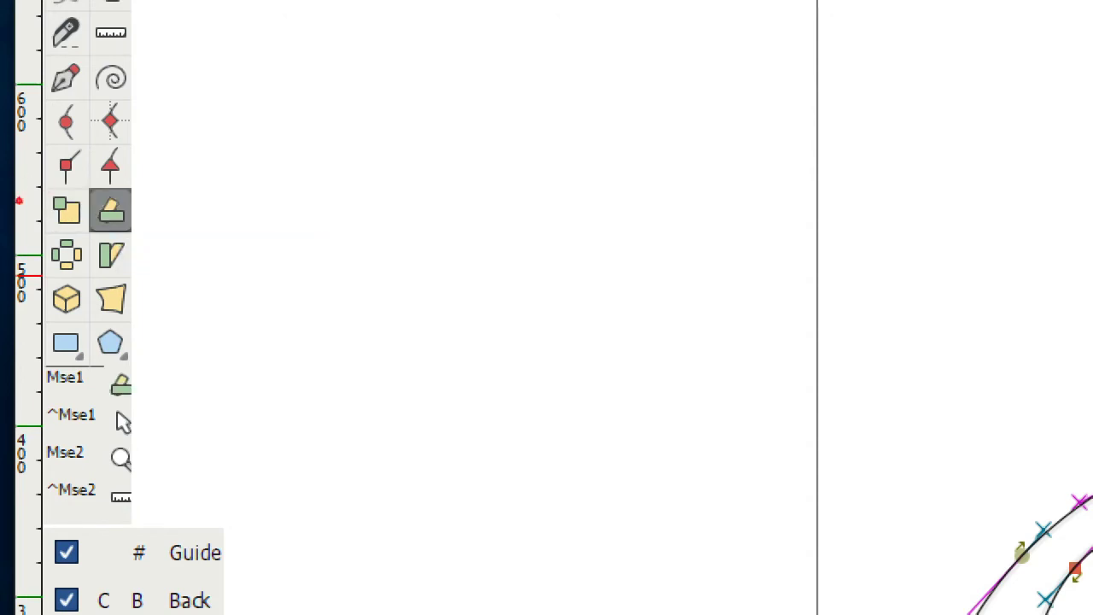
pyautogui.click(65, 254)
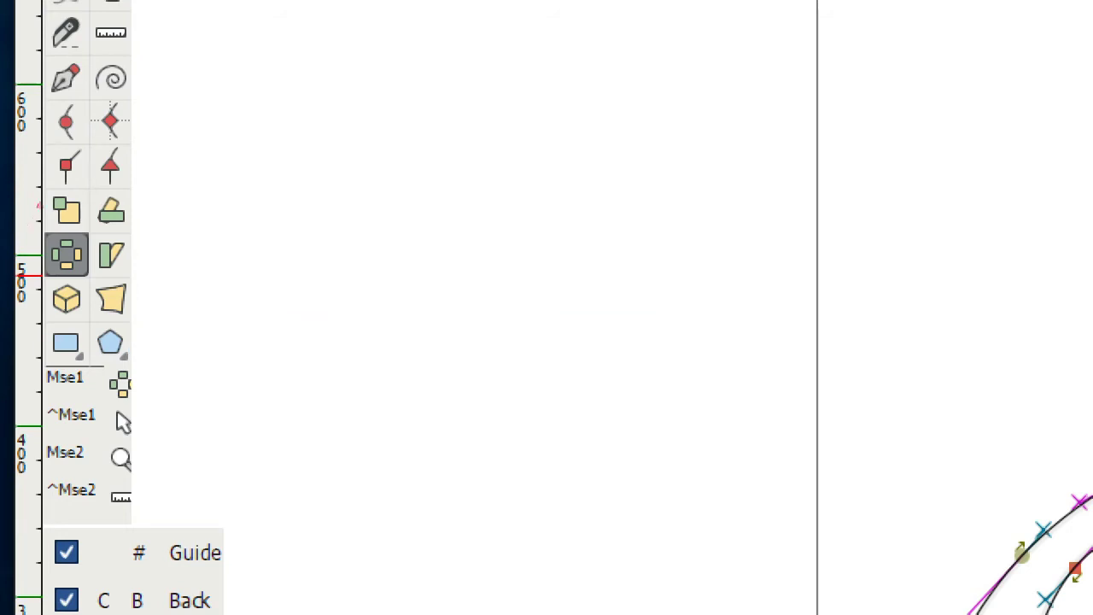
pyautogui.click(110, 298)
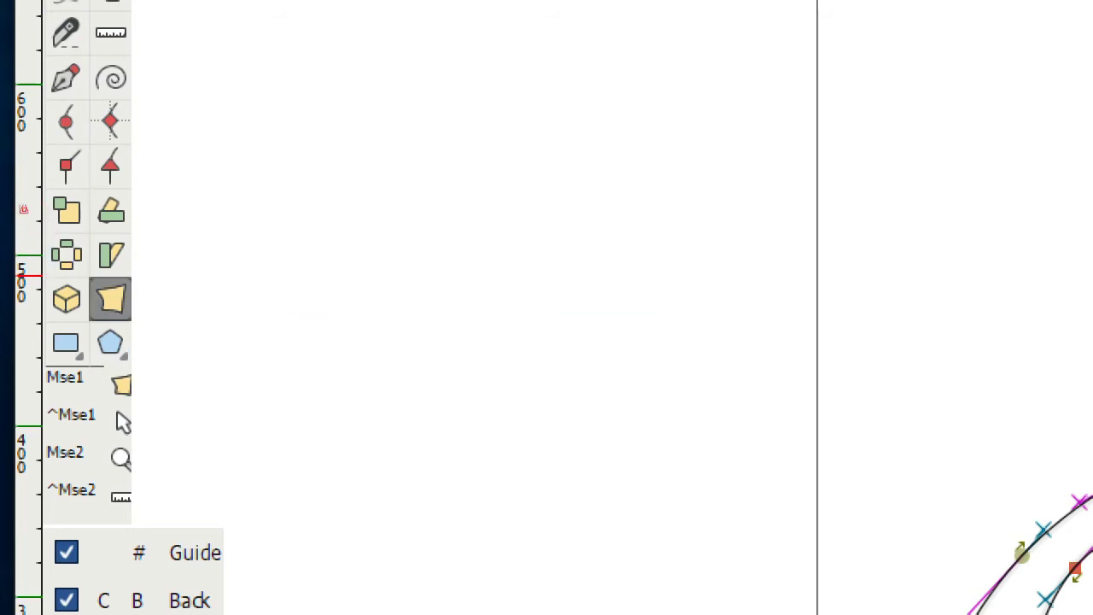
# - Activate the rectangle shape tool and change its shape to an ellipse
pyautogui.click(66, 341)
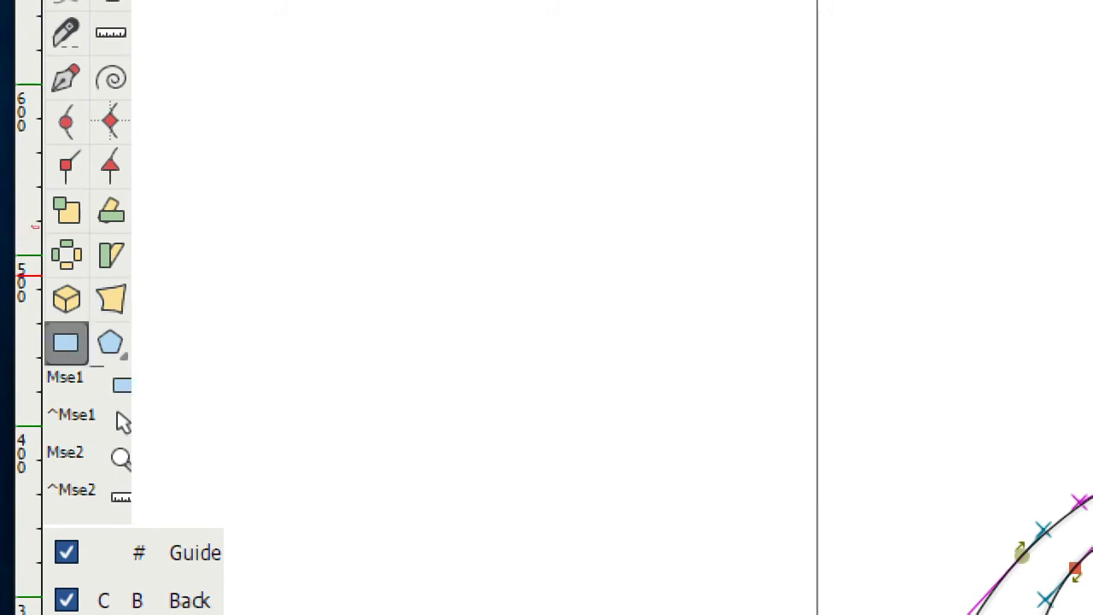
pyautogui.click(111, 341)
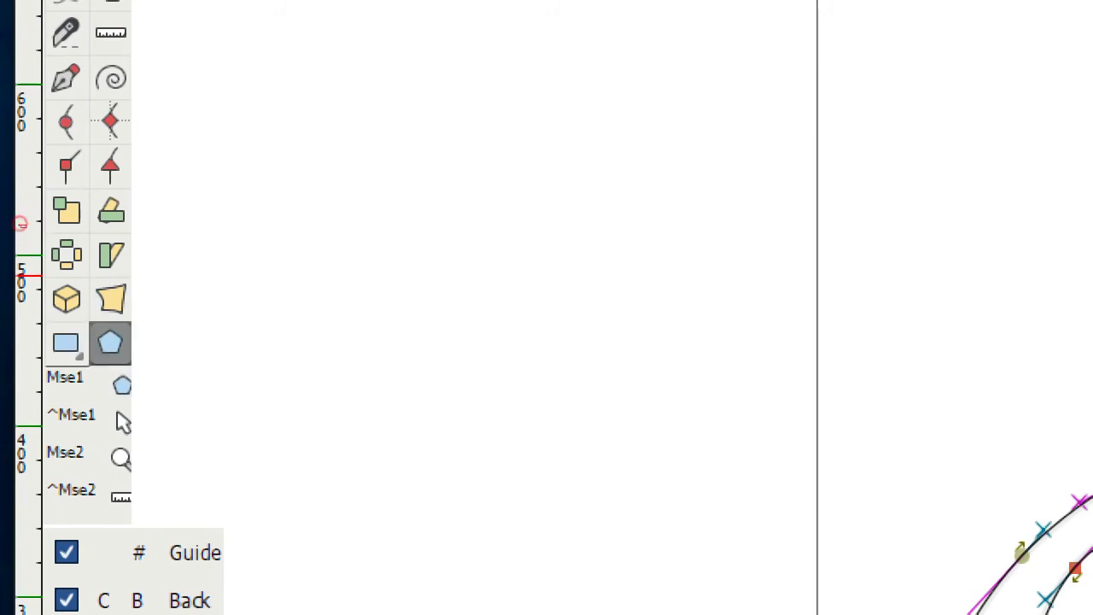
pyautogui.click(66, 342)
pyautogui.click(66, 342)
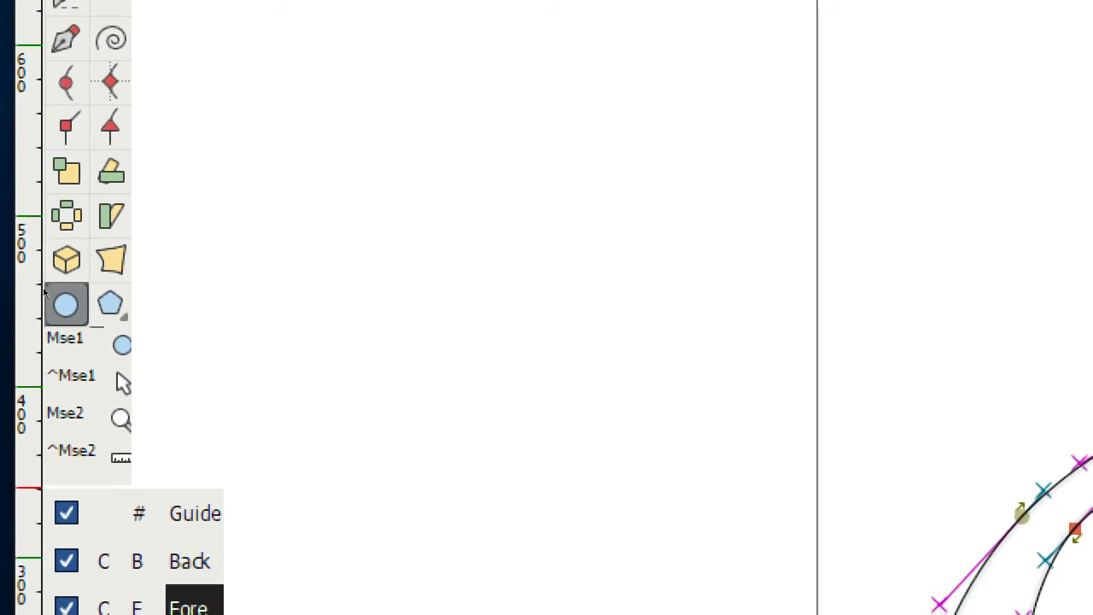
# - Make the Back layer the active layer
pyautogui.click(189, 561)
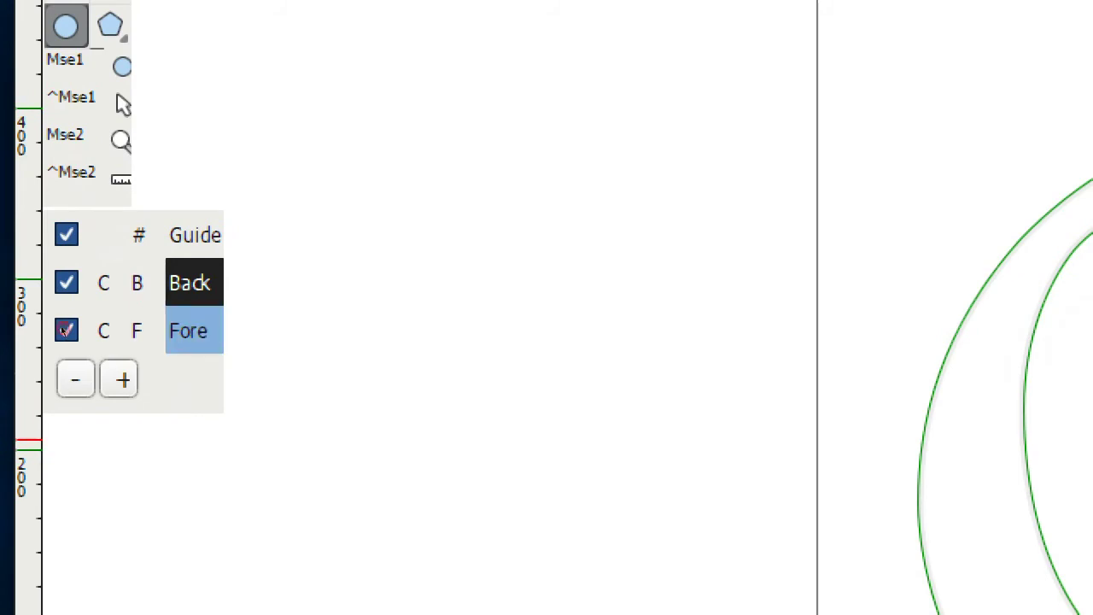
# - Switch the active layer back and forth among Fore, Back and Guide to compare how the d outline displays
pyautogui.click(65, 331)
pyautogui.click(65, 306)
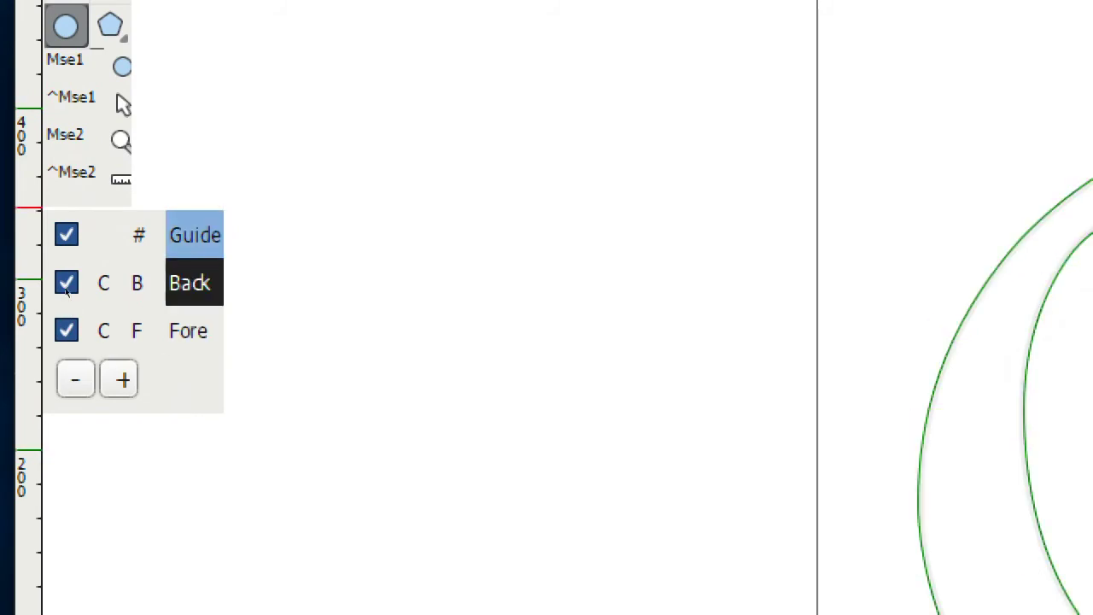
pyautogui.click(65, 294)
pyautogui.click(64, 335)
pyautogui.click(62, 309)
pyautogui.click(63, 295)
pyautogui.click(63, 326)
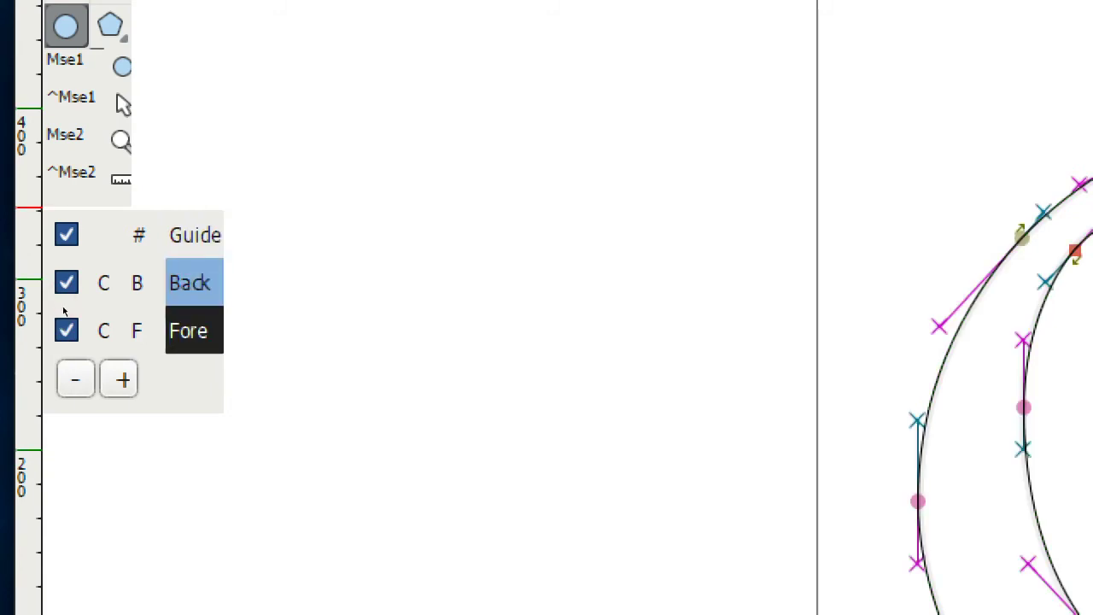
pyautogui.click(64, 309)
pyautogui.click(64, 297)
pyautogui.click(65, 332)
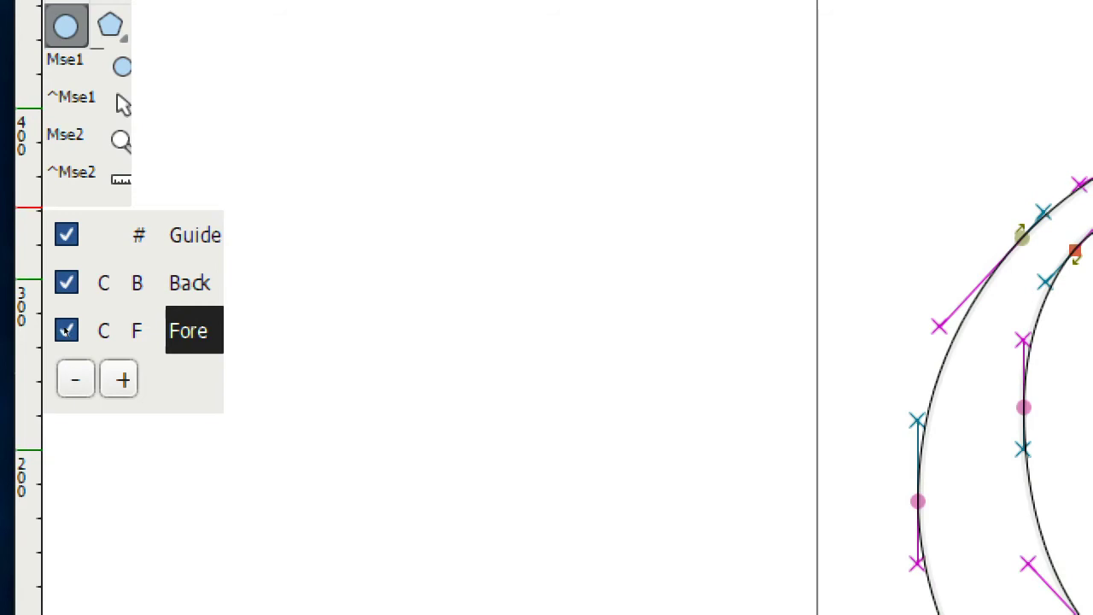
pyautogui.click(64, 311)
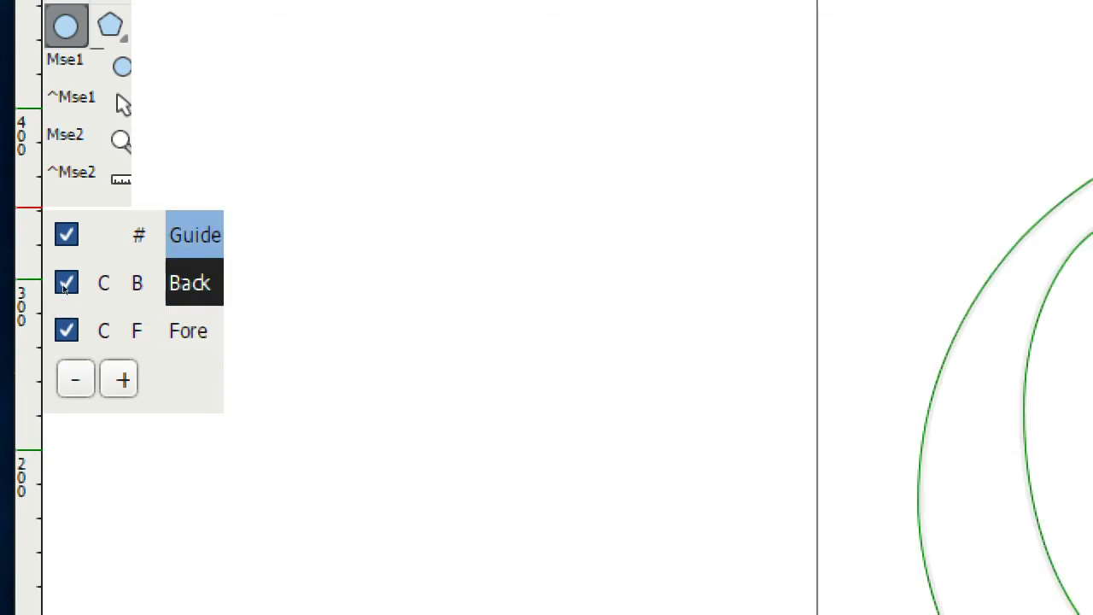
pyautogui.click(66, 293)
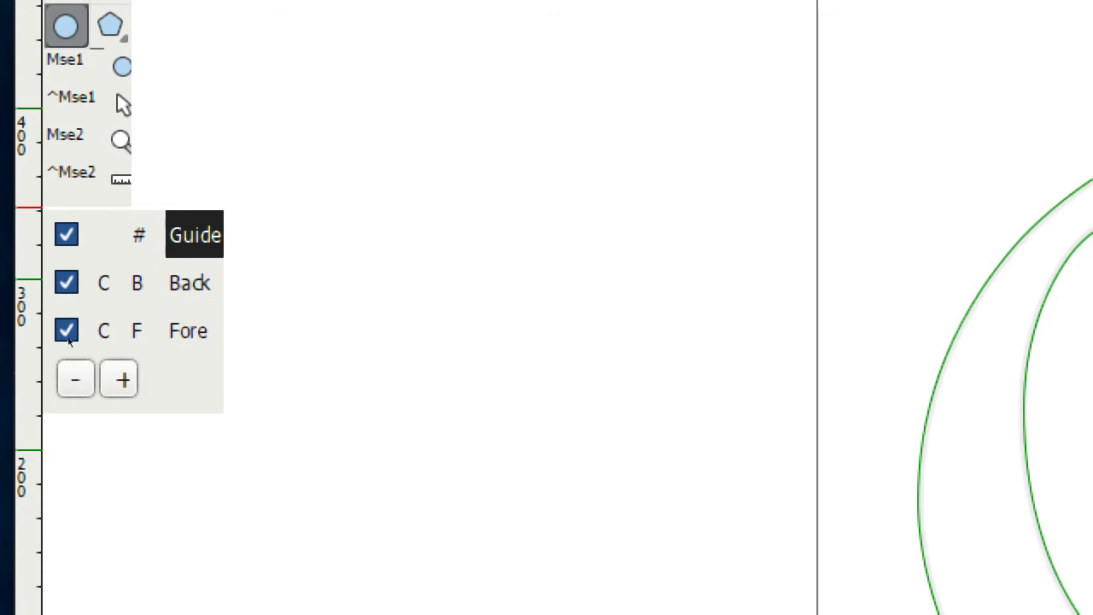
pyautogui.click(64, 331)
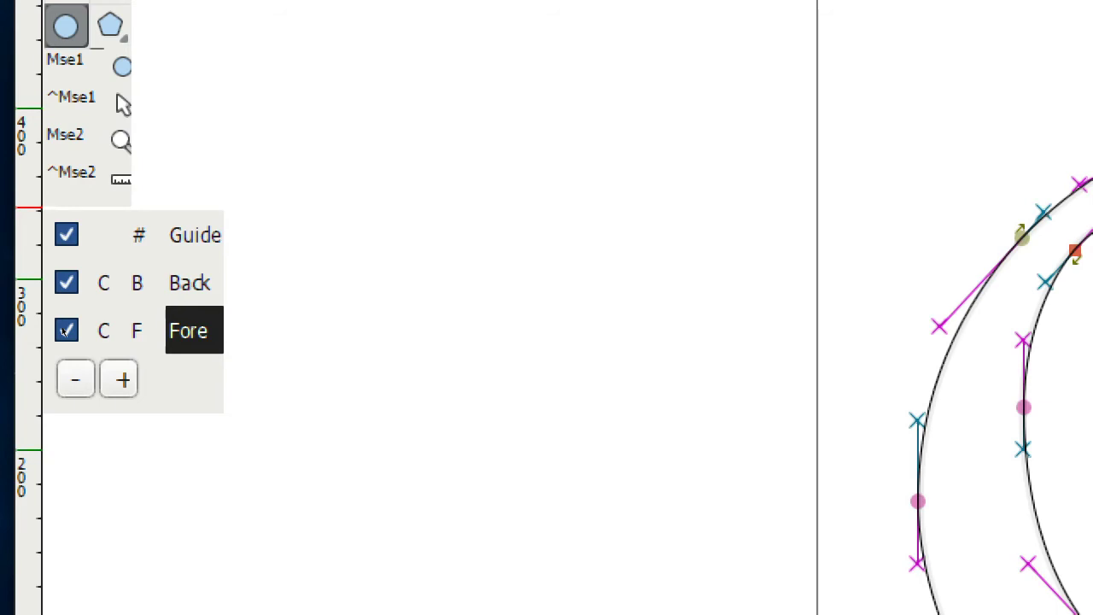
pyautogui.click(68, 308)
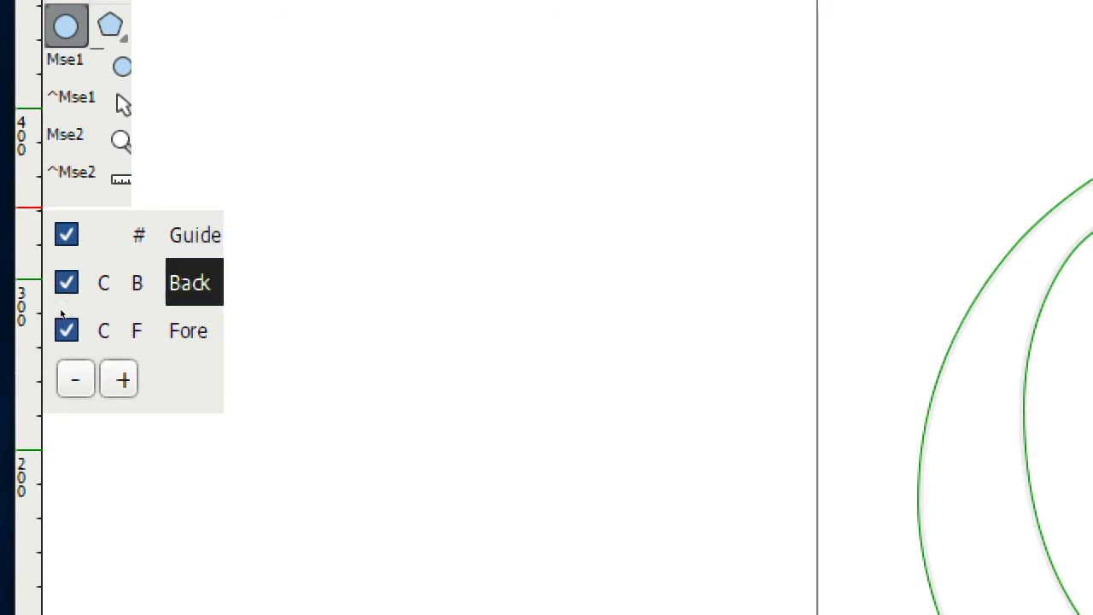
pyautogui.click(63, 331)
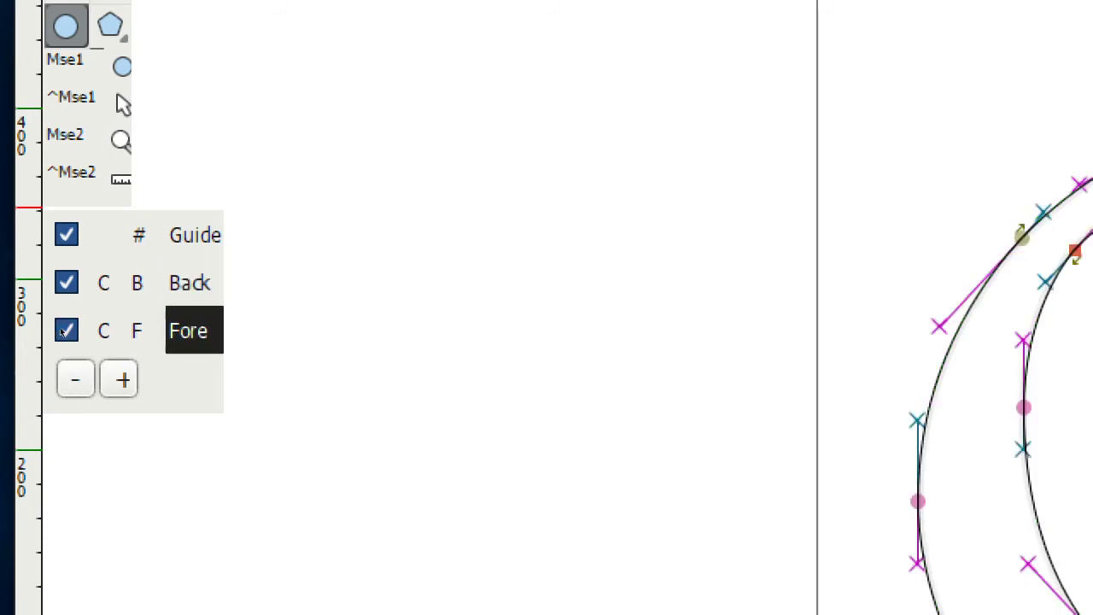
pyautogui.click(59, 306)
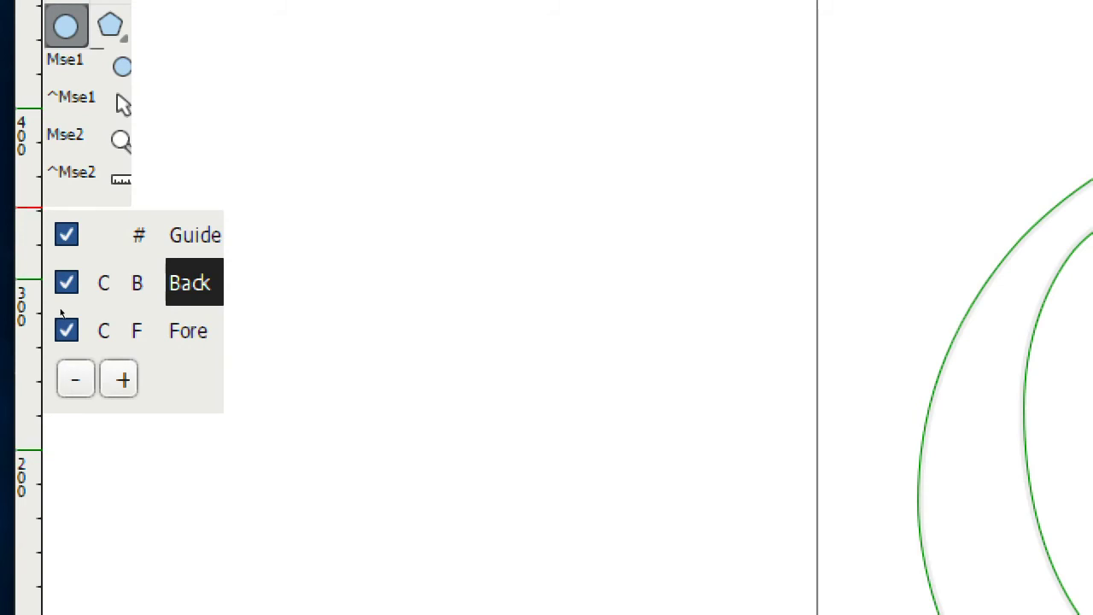
# - Add a second background layer named Back 2 and delete it again
pyautogui.click(64, 333)
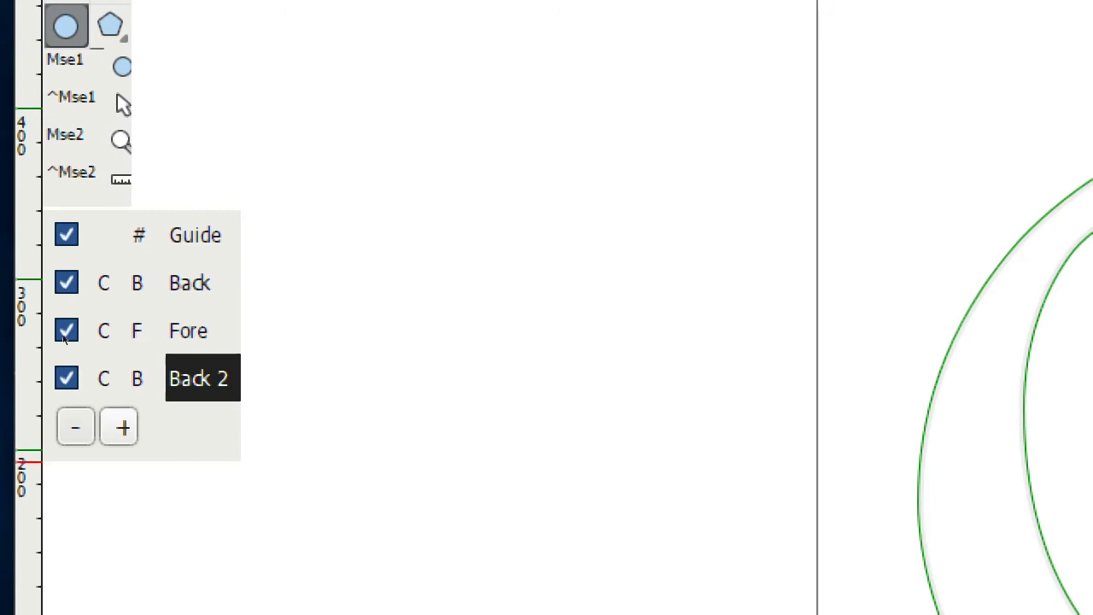
pyautogui.press('super+minus')
pyautogui.press('super+minus')
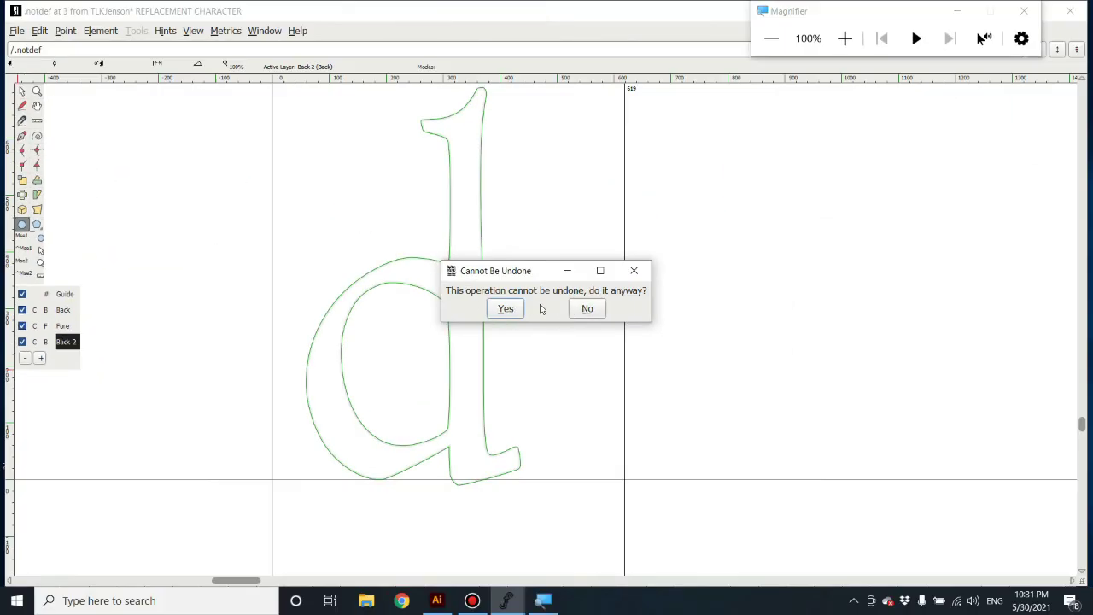
pyautogui.click(511, 307)
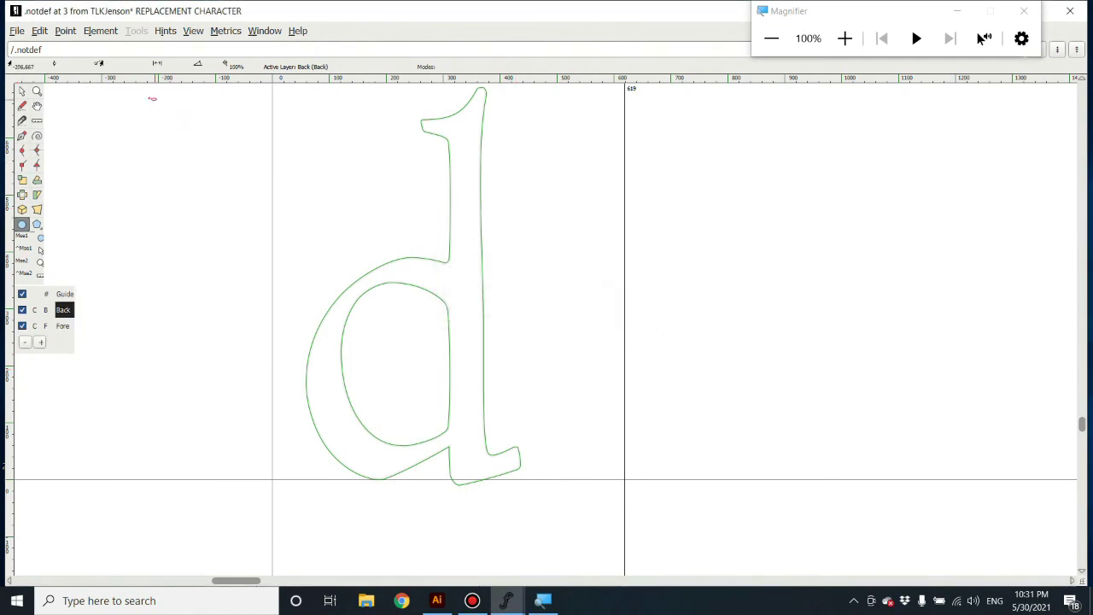
# - Activate the pointer tool and make the Fore layer the active layer
pyautogui.click(22, 90)
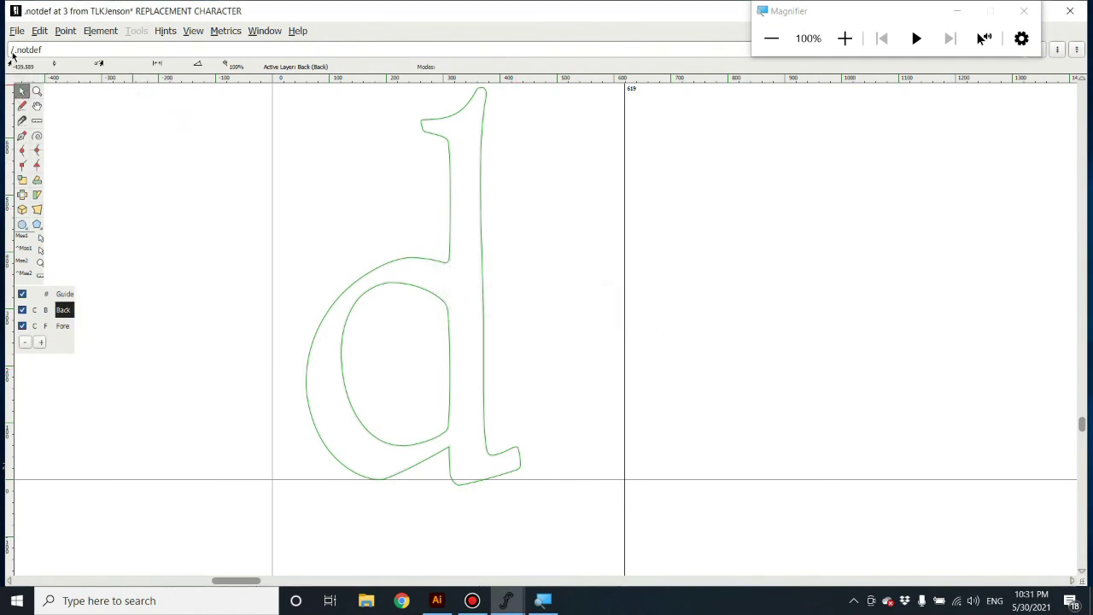
pyautogui.click(99, 34)
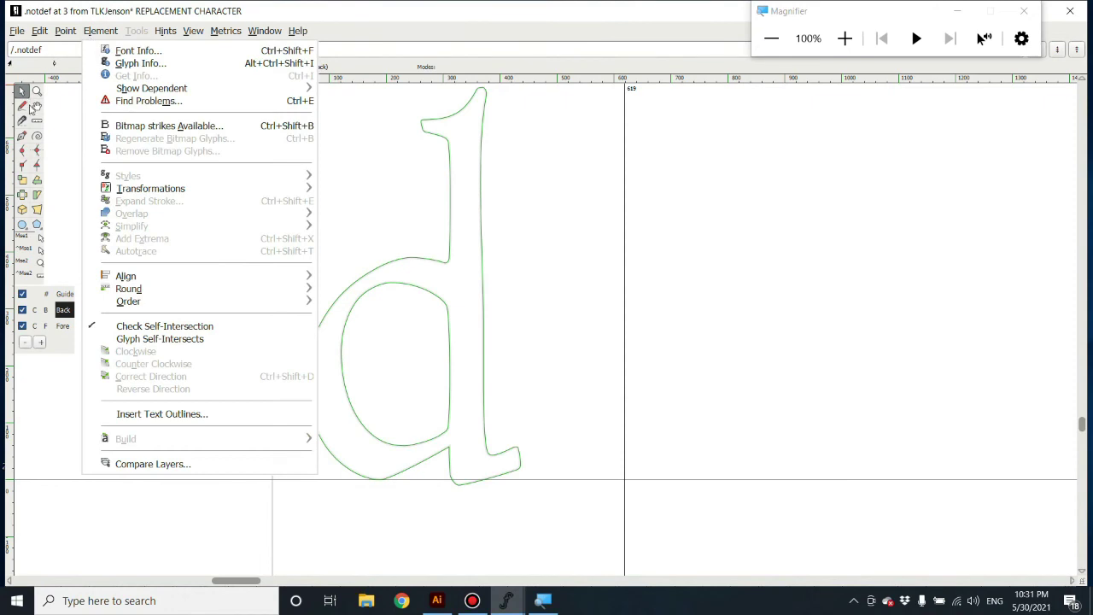
pyautogui.click(24, 103)
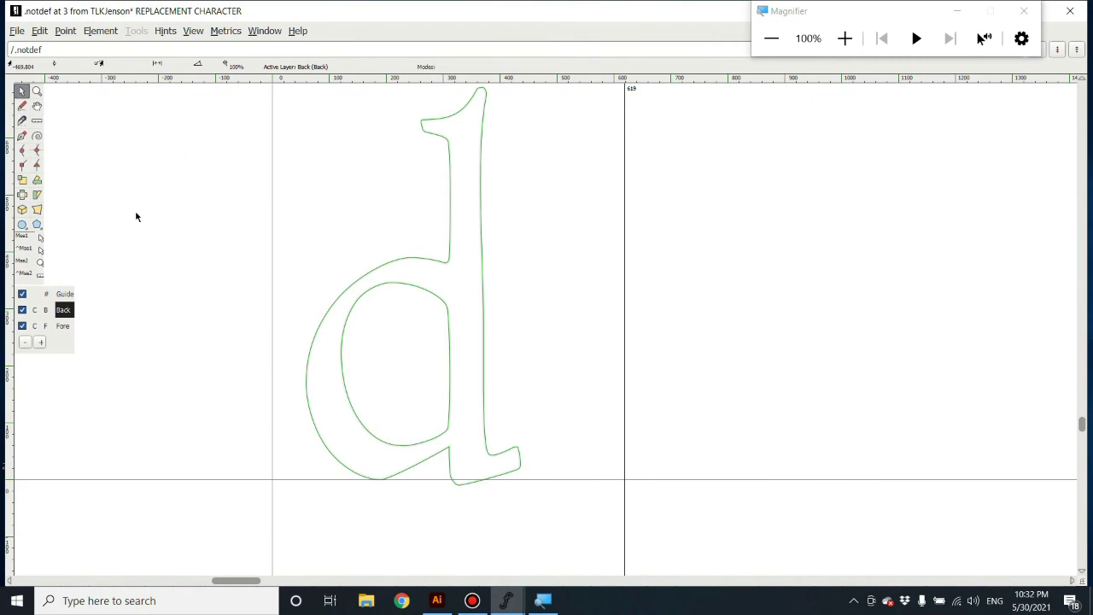
pyautogui.click(63, 325)
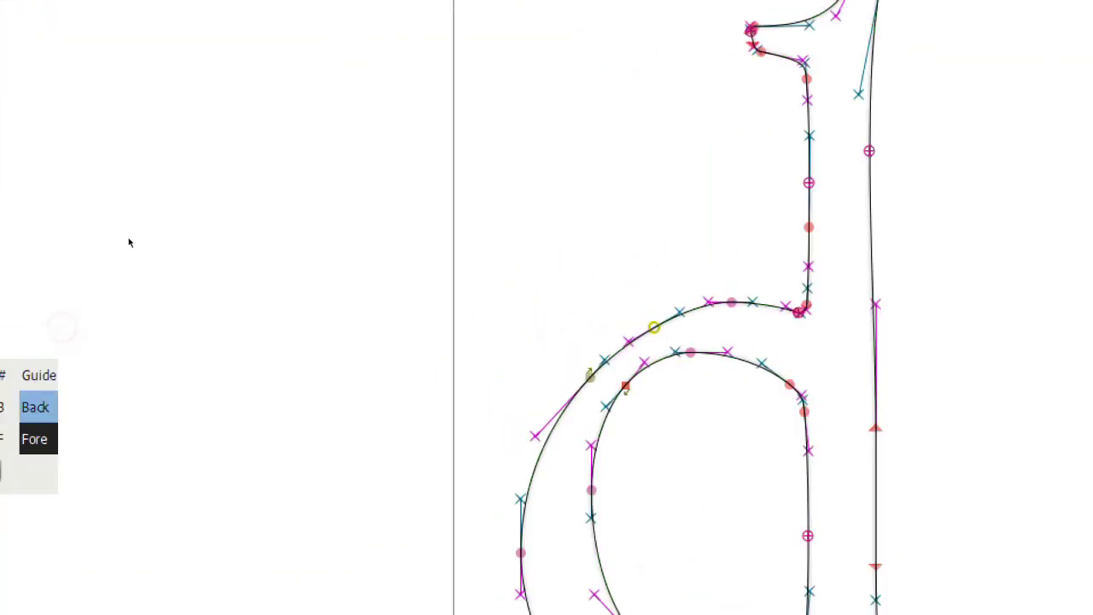
pyautogui.press('space')
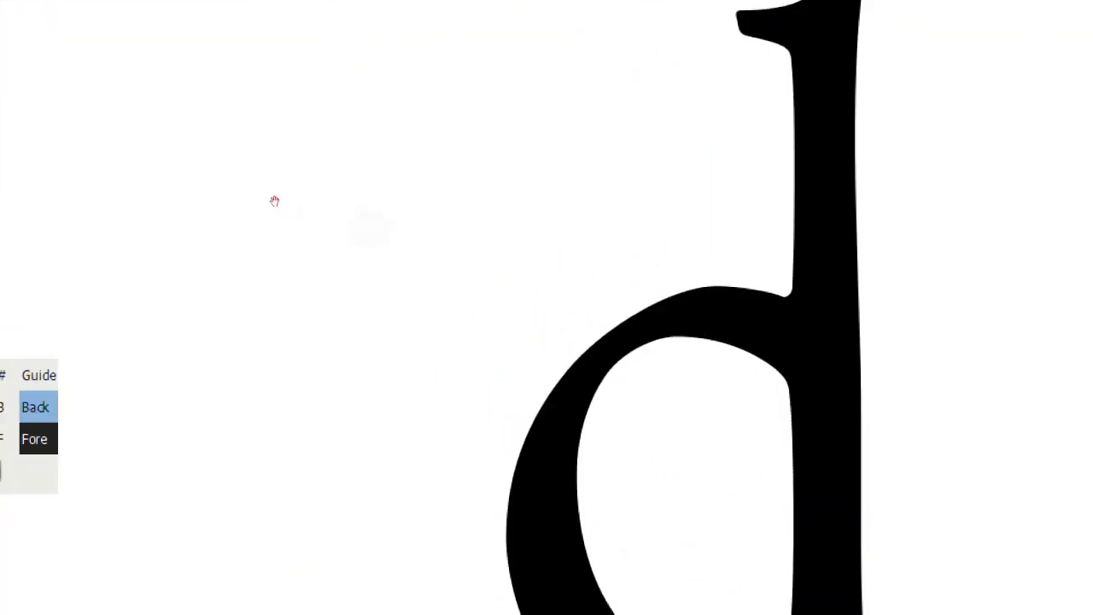
pyautogui.moveTo(151, 246); pyautogui.dragTo(256, 247)
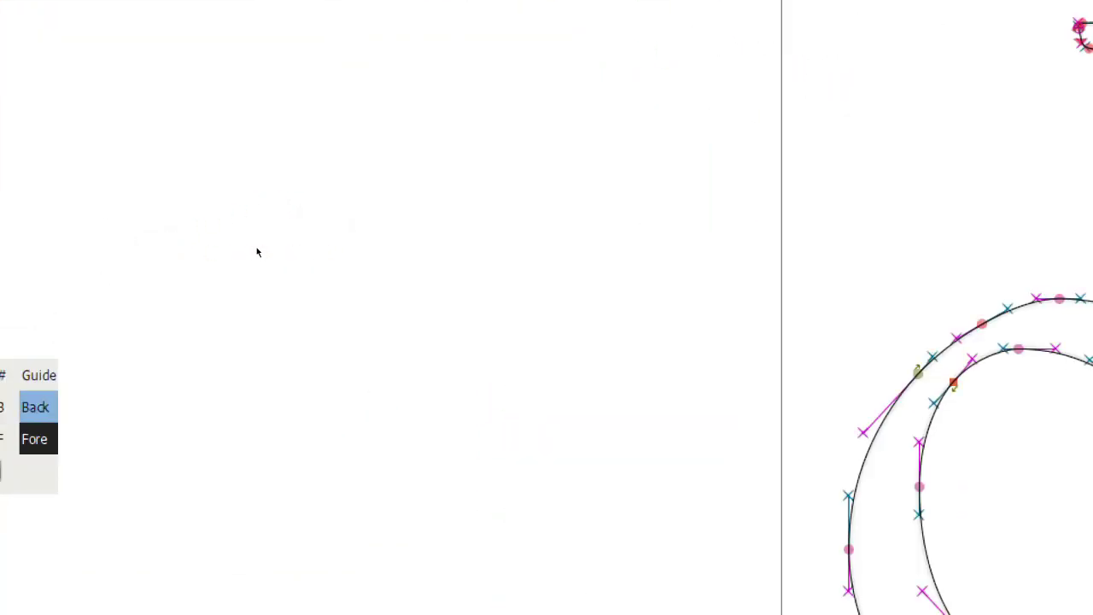
pyautogui.scroll(-3, 256, 247)
pyautogui.hotkey('ctrl', '0')
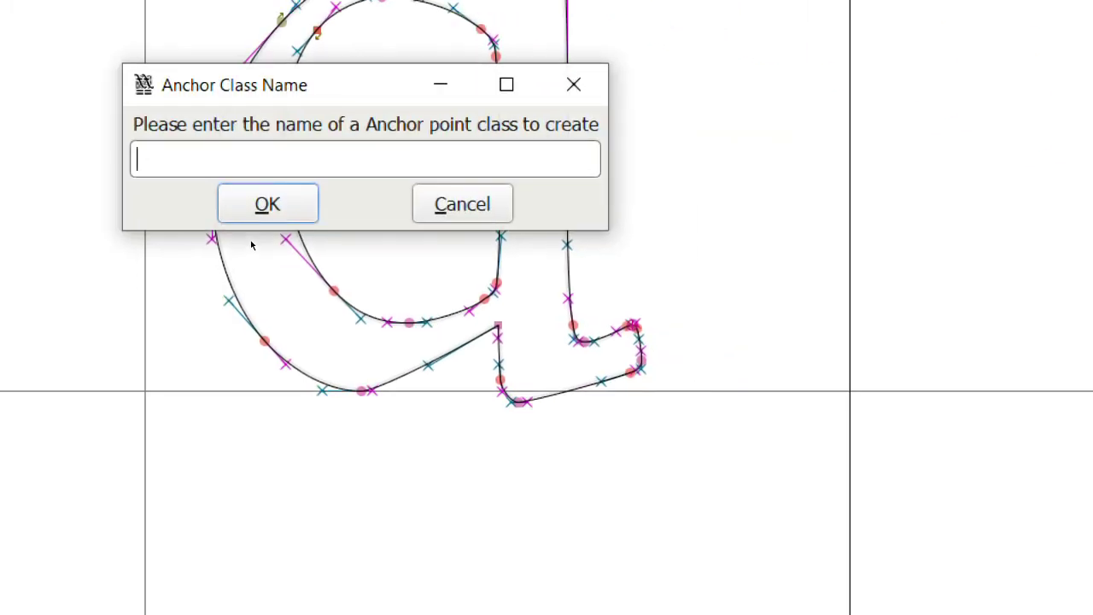
pyautogui.press('Escape')
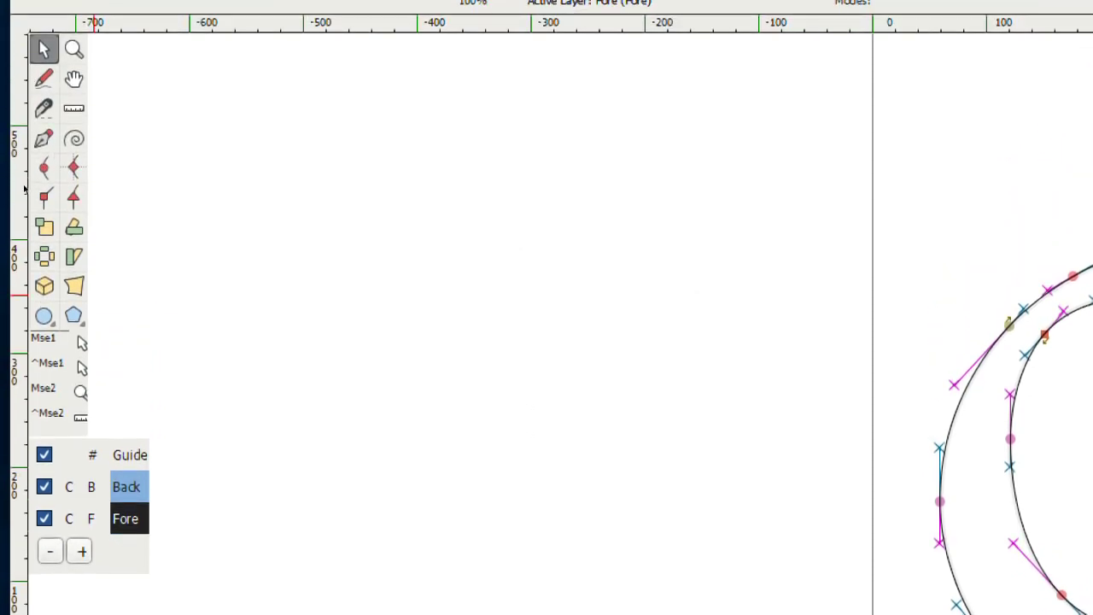
# - Preview a 200° withershins Skew transform of the d outline about the center of selection
pyautogui.hotkey('ctrl', '\\')
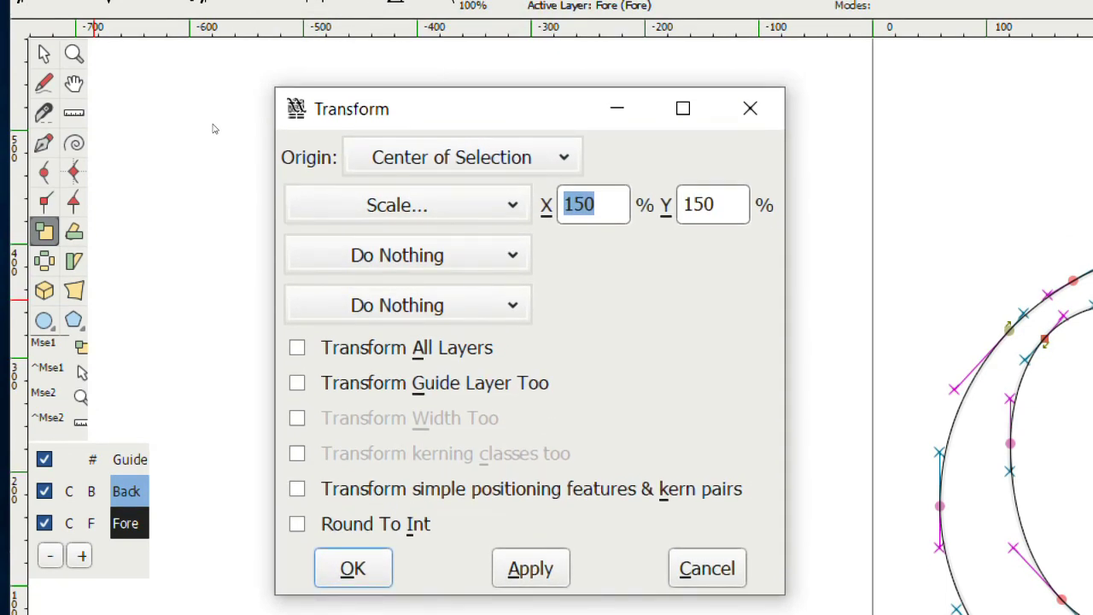
pyautogui.hotkey('alt', 'Down')
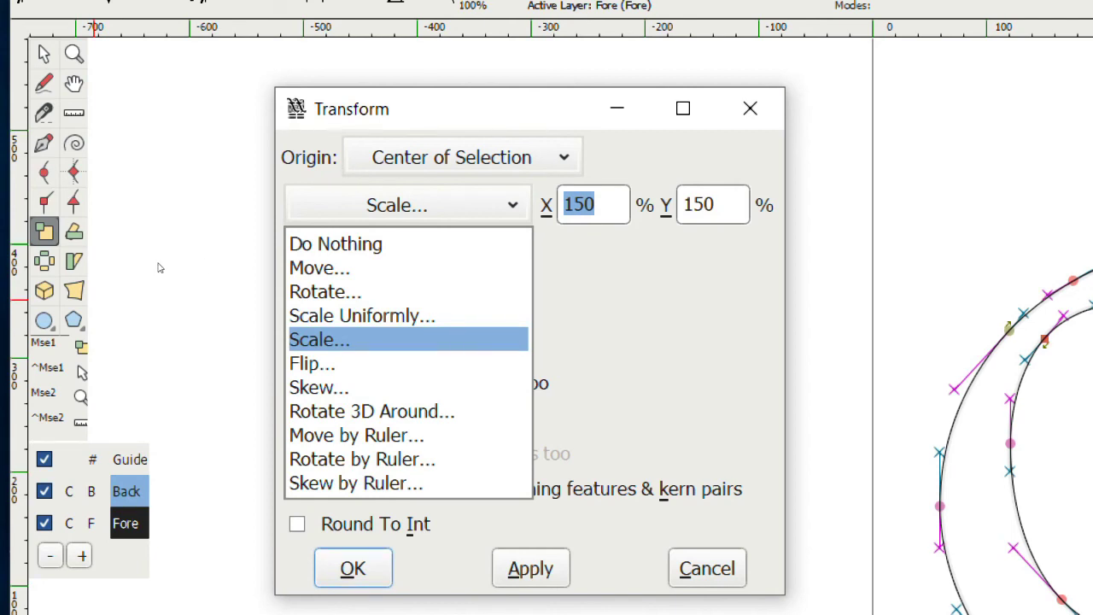
pyautogui.press('Down')
pyautogui.press('Down')
pyautogui.press('Return')
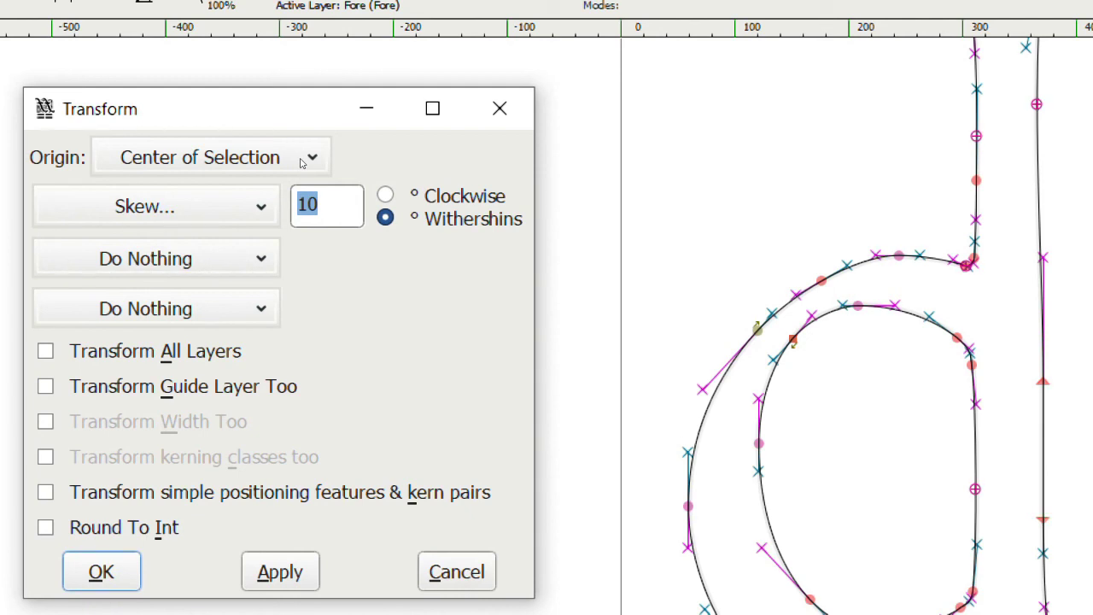
pyautogui.write('200')
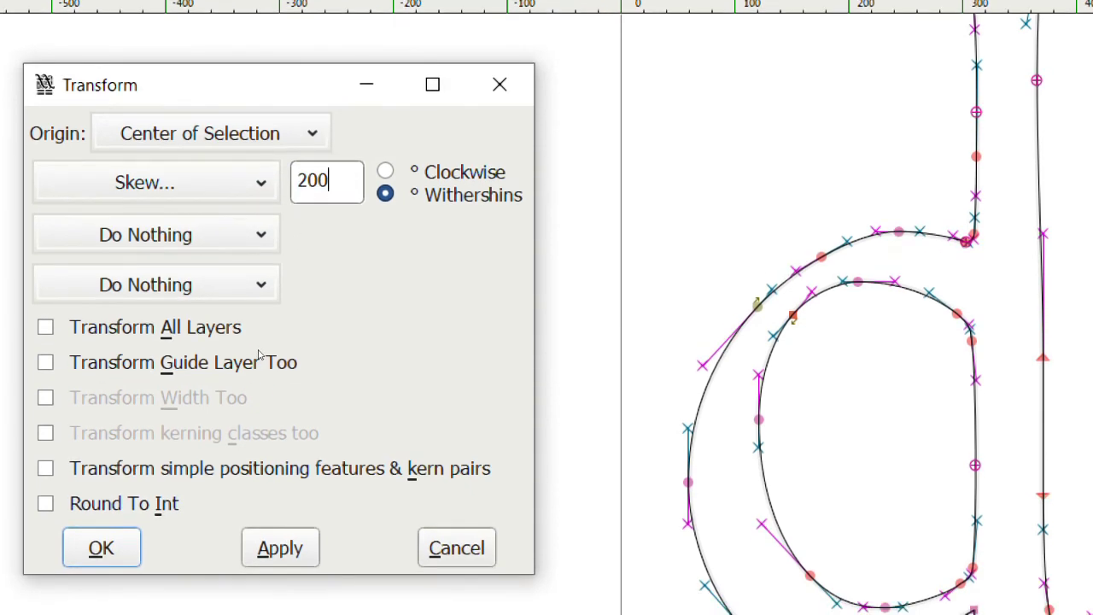
pyautogui.click(280, 547)
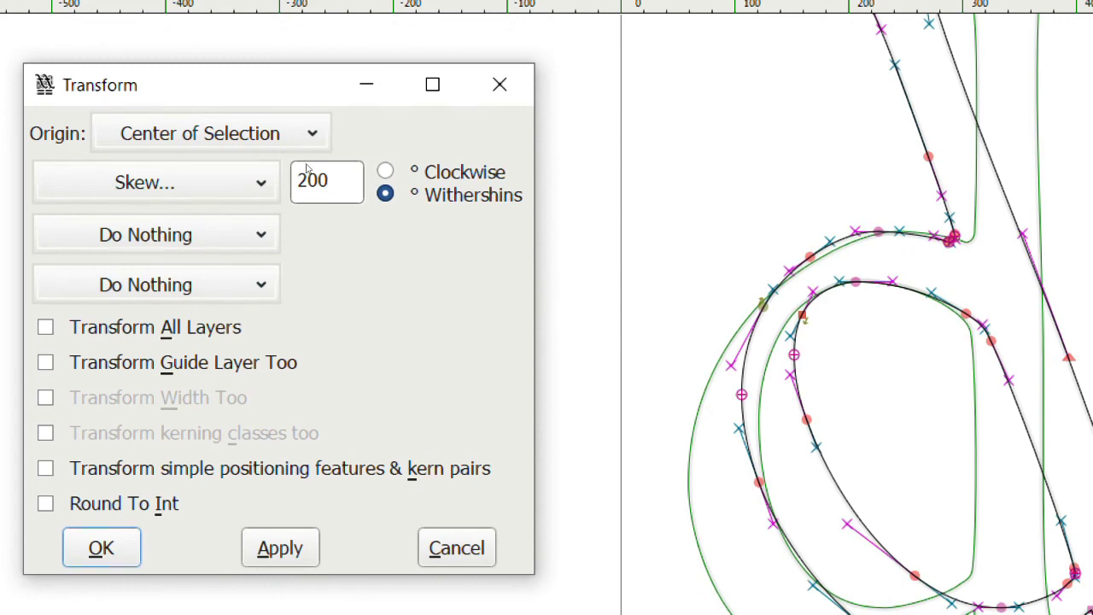
# - Change the skew angle to -200° withershins and preview it on the d outline
pyautogui.moveTo(305, 166); pyautogui.dragTo(264, 176)
pyautogui.write('-200')
pyautogui.click(280, 547)
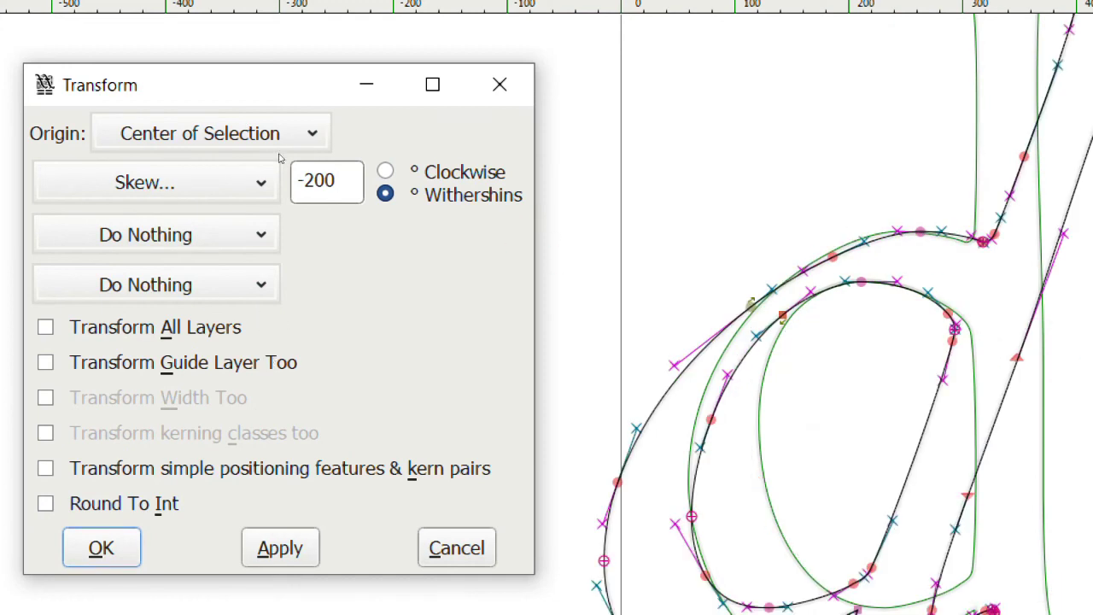
# - Skew the d outline by -150° withershins and undo the skew
pyautogui.moveTo(301, 173); pyautogui.dragTo(263, 174)
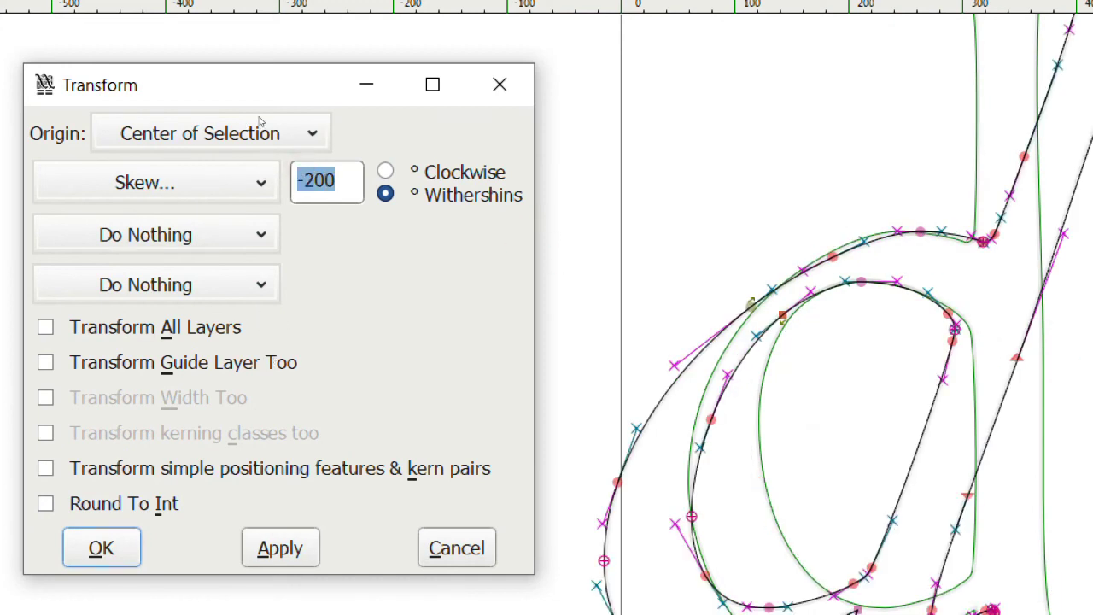
pyautogui.write('-150')
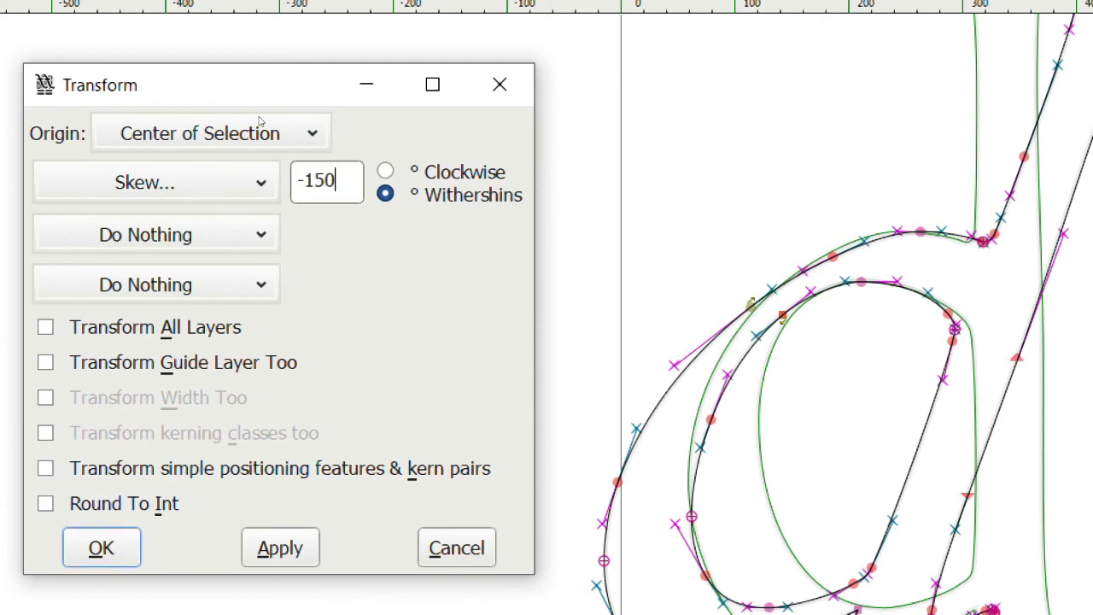
pyautogui.press('Return')
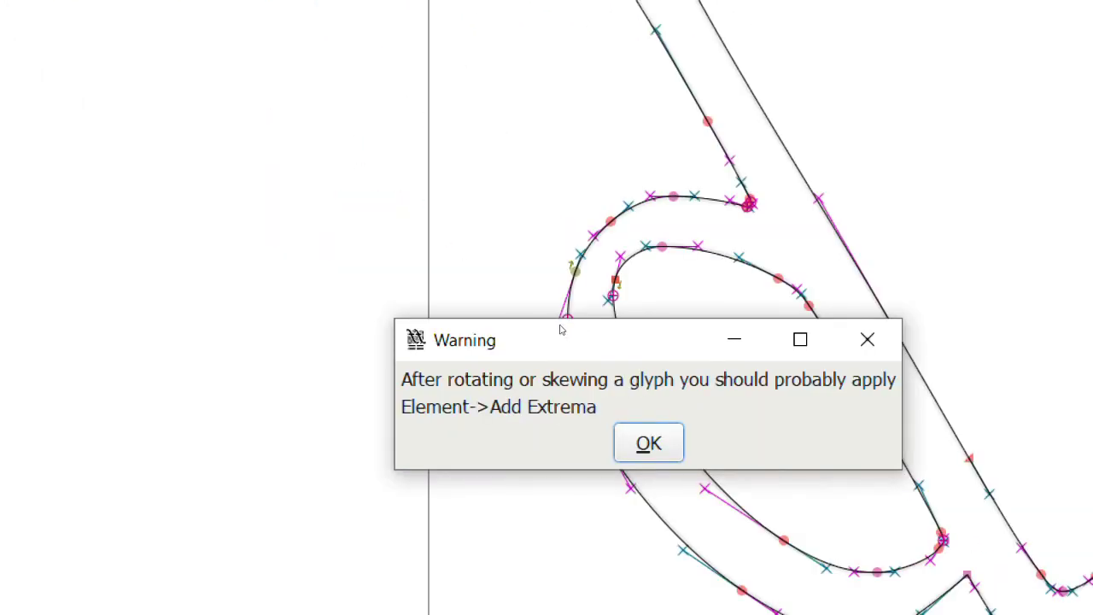
pyautogui.press('Return')
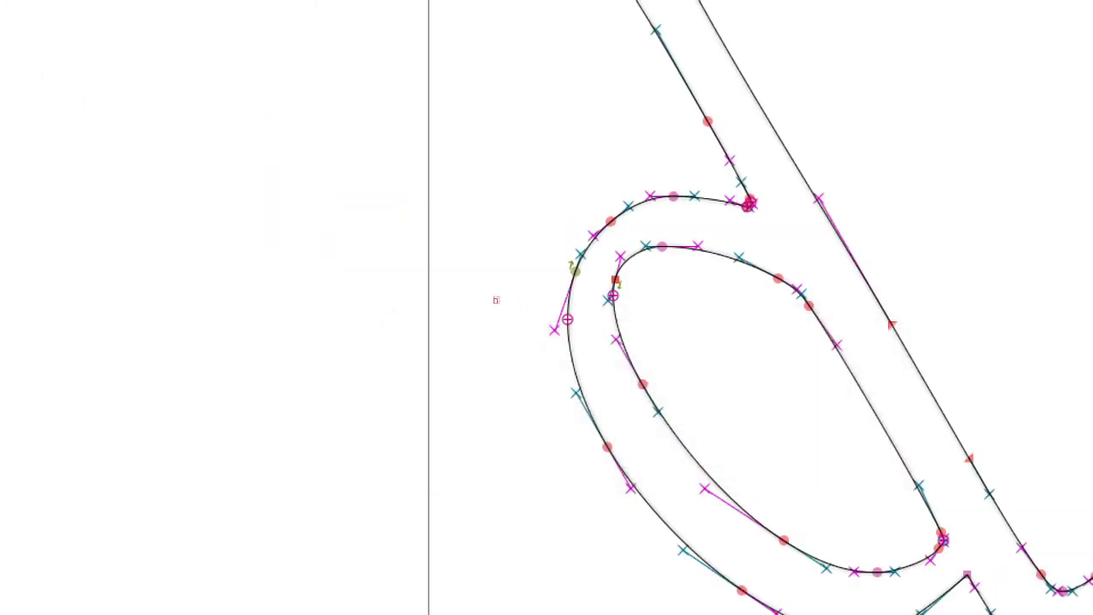
pyautogui.hotkey('ctrl', '-')
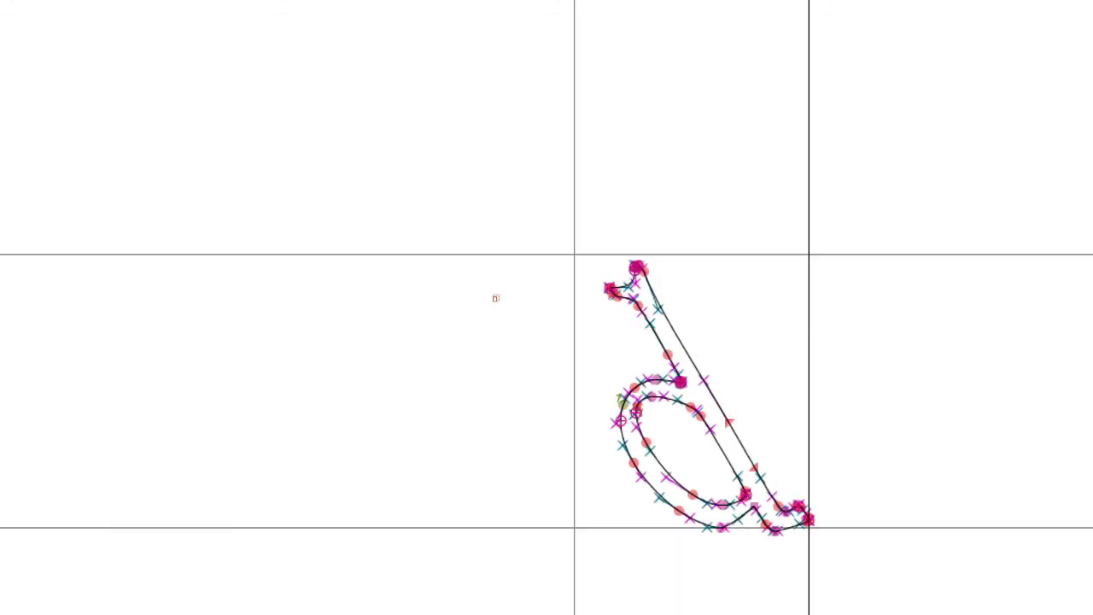
pyautogui.hotkey('ctrl', 'z')
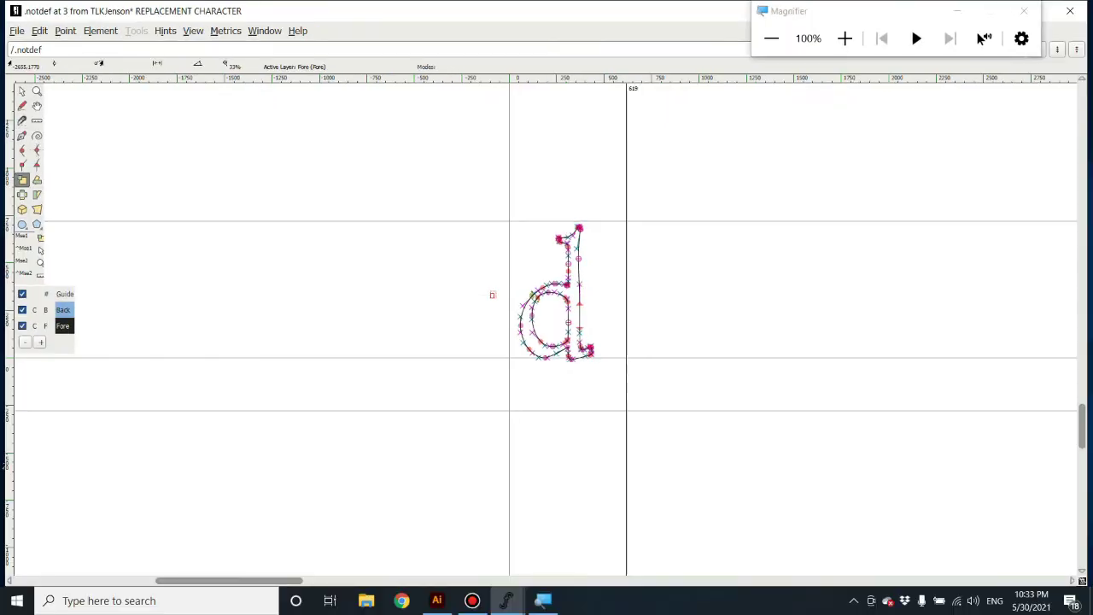
# - Skew the d outline by -150° clockwise about the center of selection using Transform
pyautogui.click(104, 34)
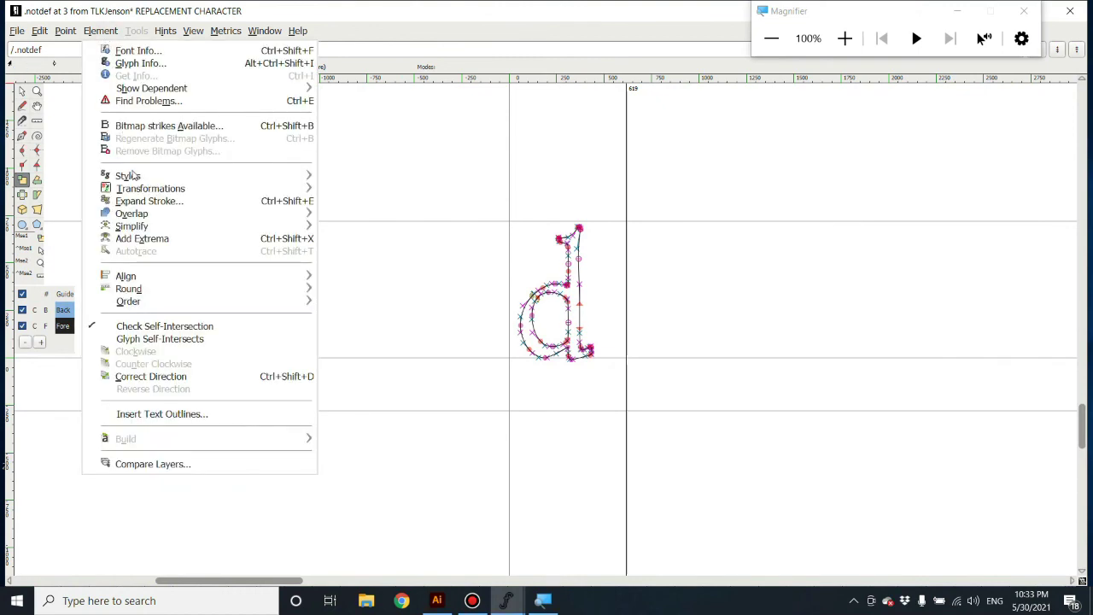
pyautogui.moveTo(162, 194)
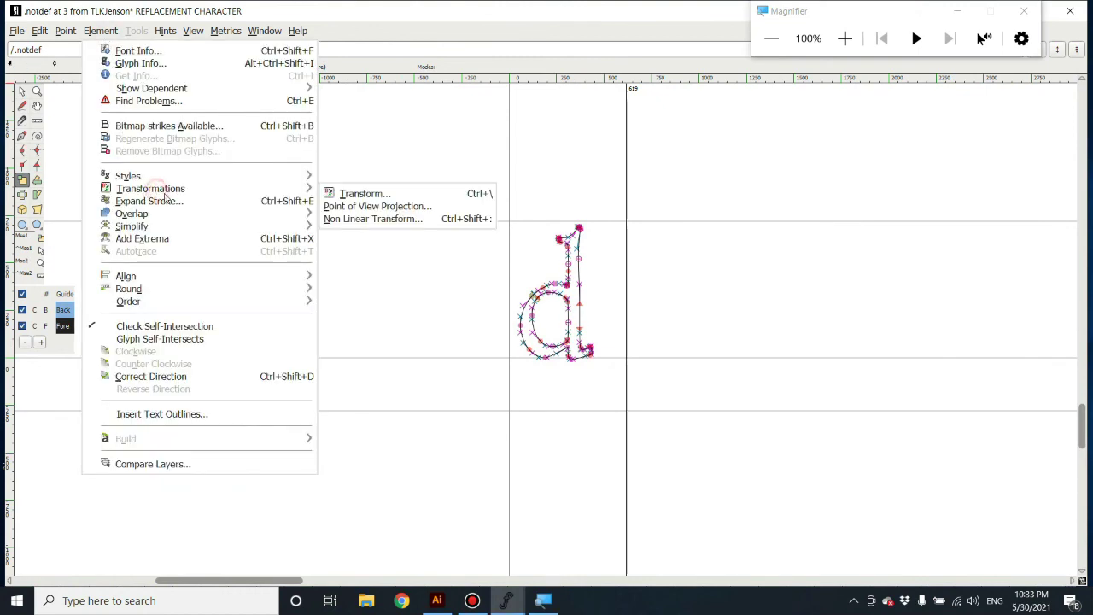
pyautogui.click(350, 194)
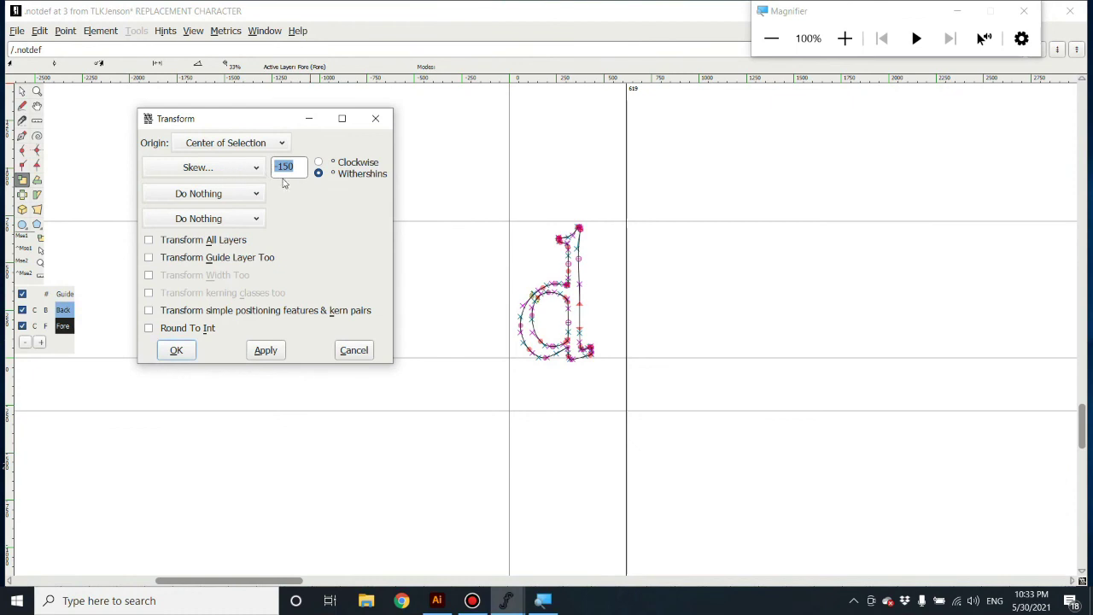
pyautogui.click(319, 163)
pyautogui.click(264, 353)
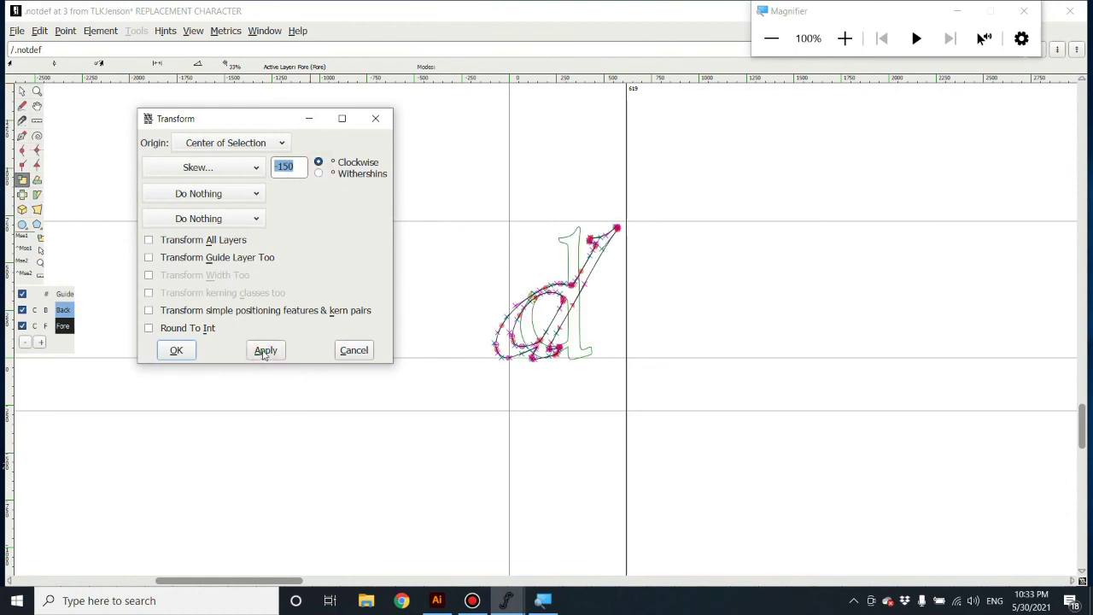
pyautogui.click(180, 353)
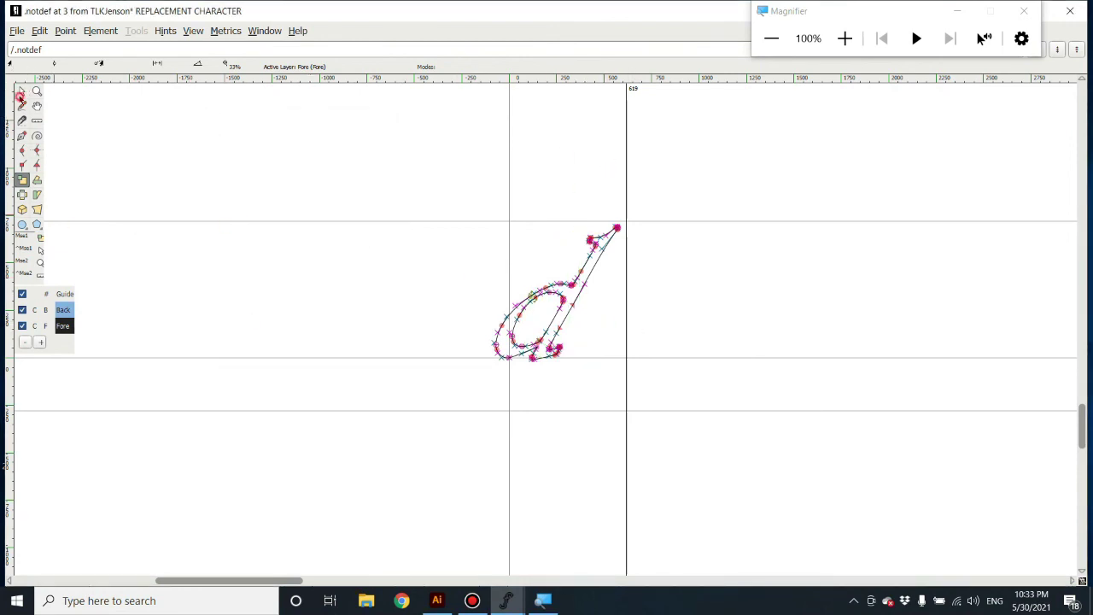
# - Move the whole skewed d outline rightward past the origin line and widen the glyph's advance width to 790
pyautogui.click(20, 92)
pyautogui.moveTo(368, 176); pyautogui.dragTo(627, 391)
pyautogui.click(557, 333)
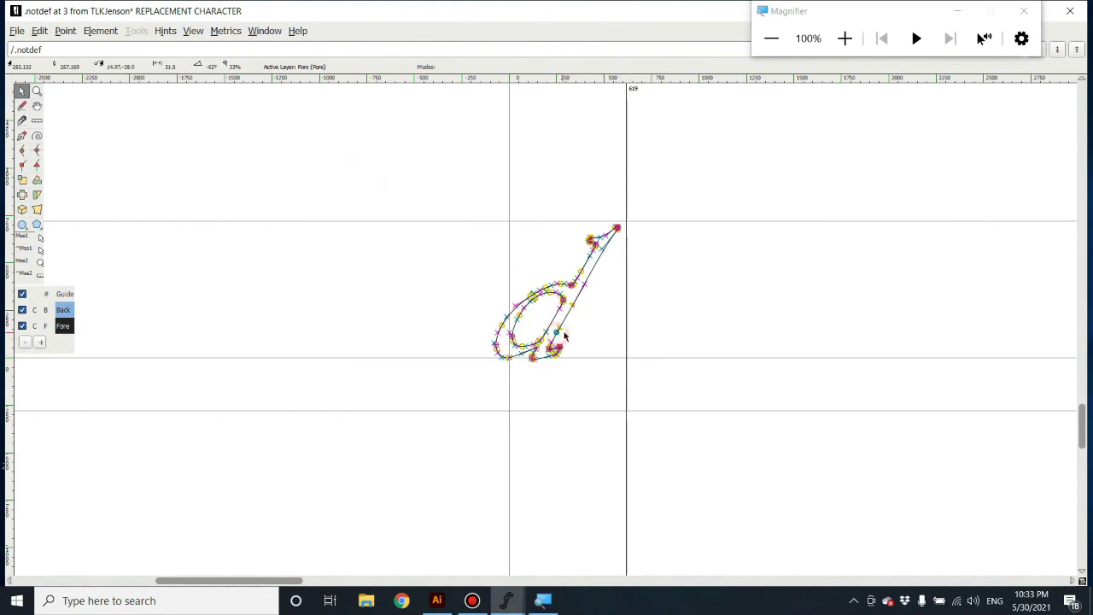
pyautogui.moveTo(559, 351); pyautogui.dragTo(584, 350)
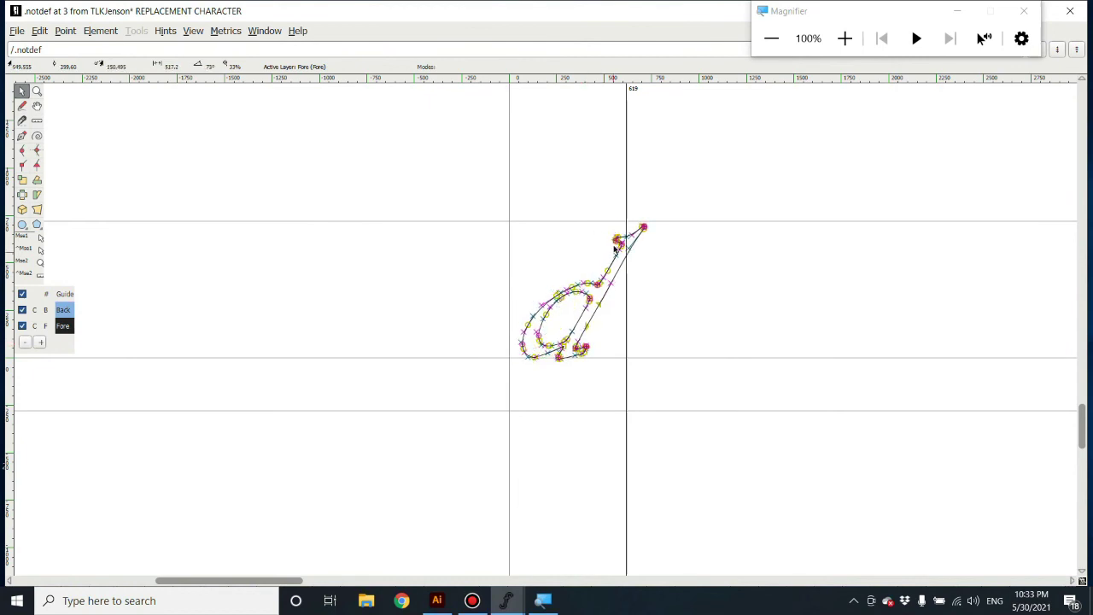
pyautogui.moveTo(628, 210); pyautogui.dragTo(659, 213)
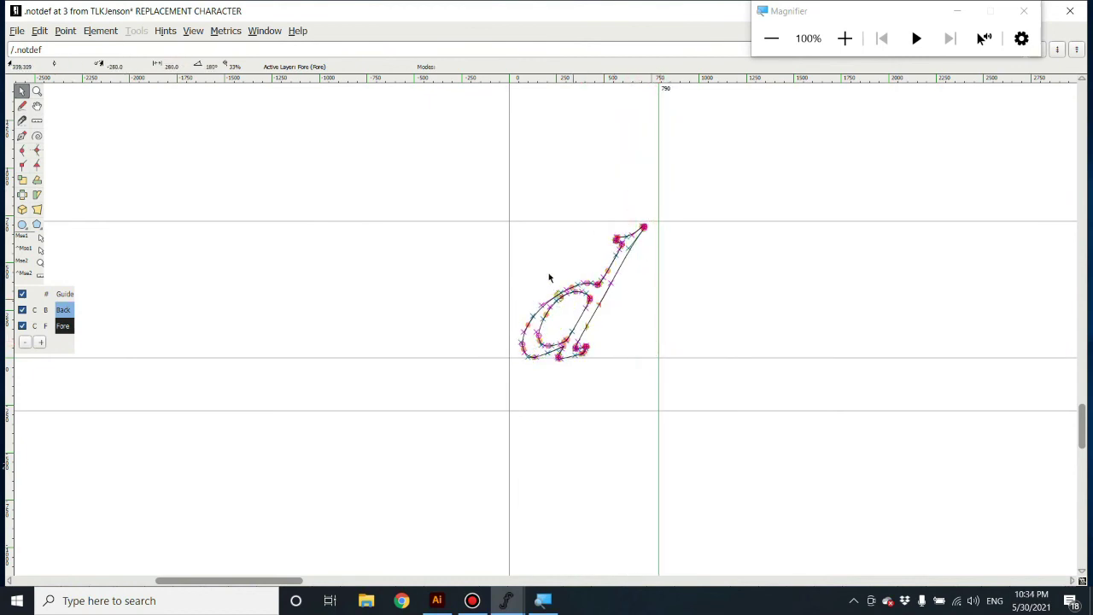